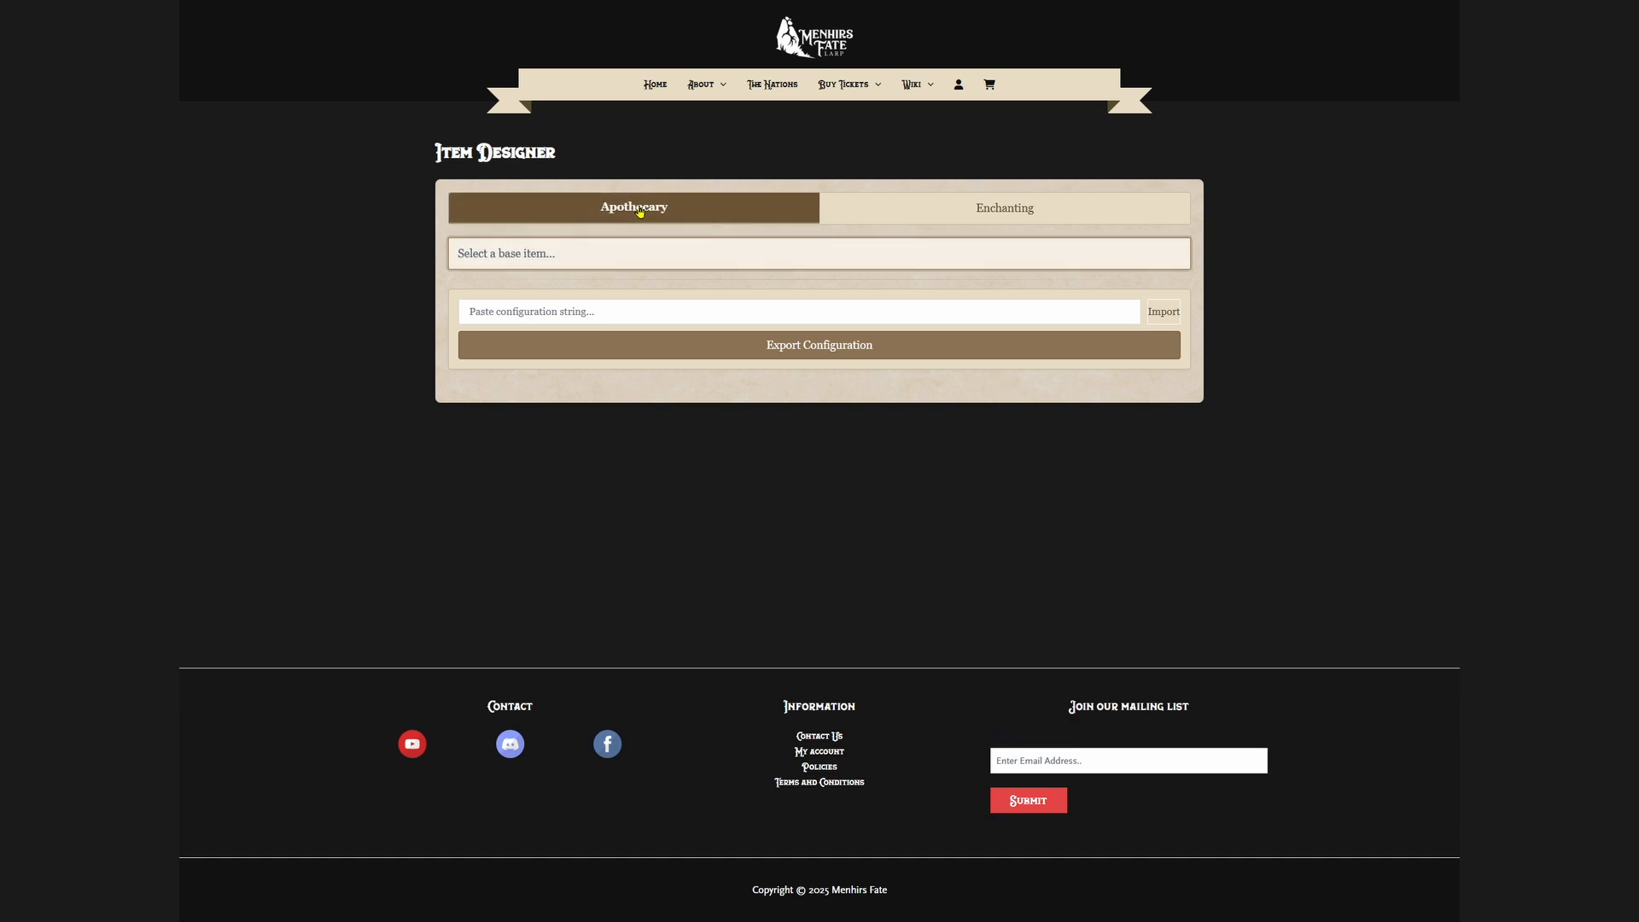
Step: Choose Consumable as the Apothecary base item and highlight its name and element in the base item label
left_click(618, 260)
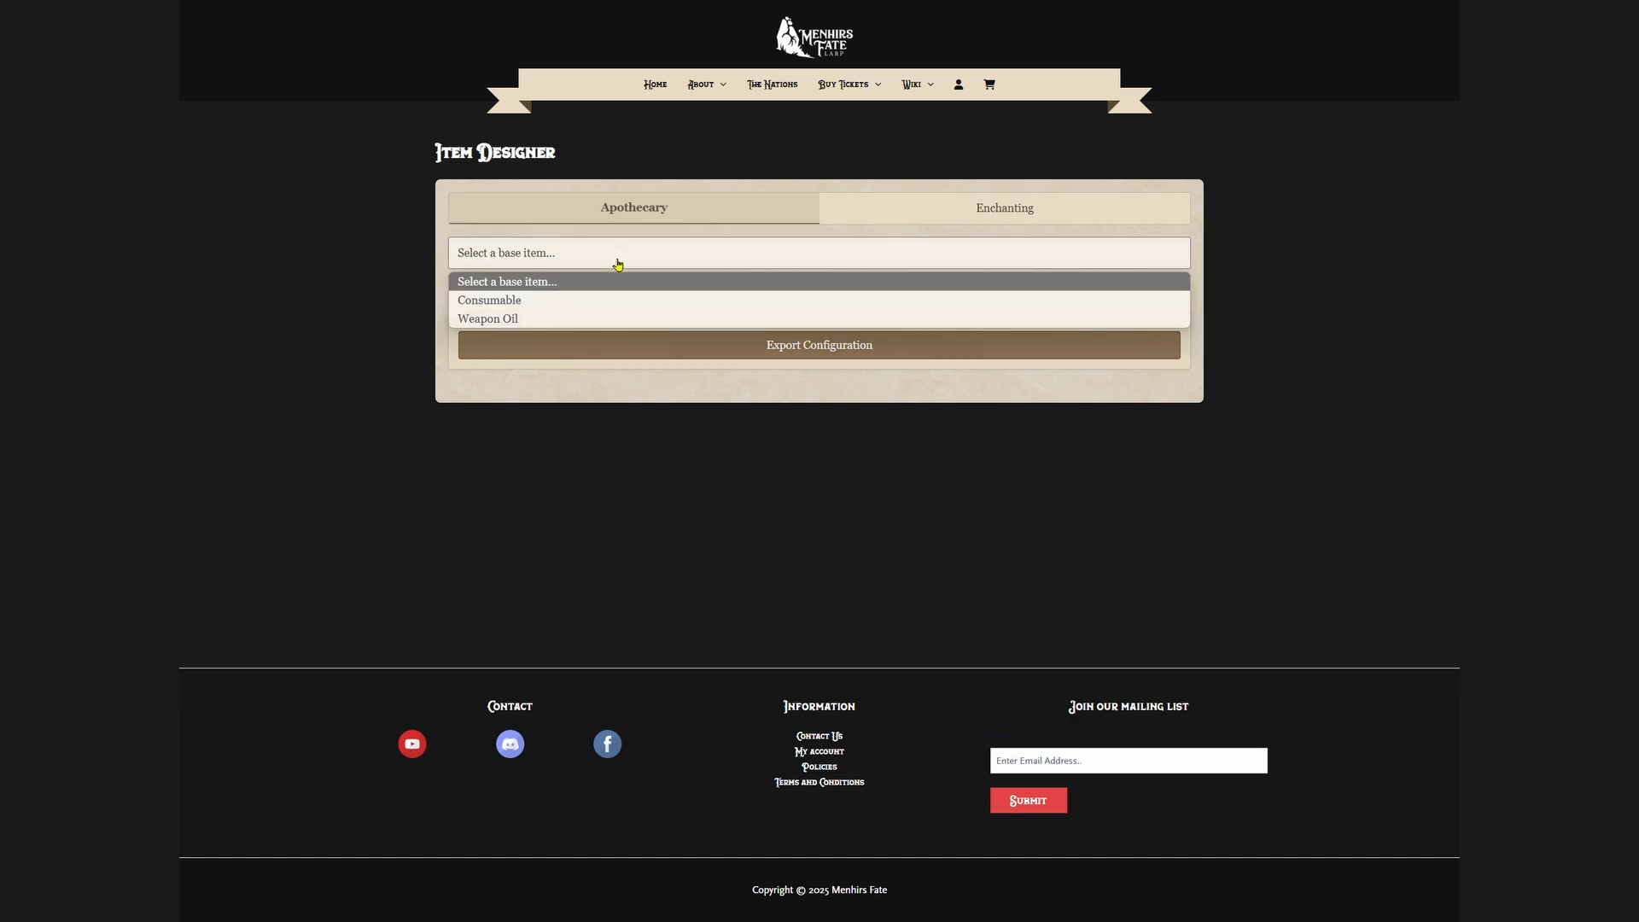
left_click(539, 301)
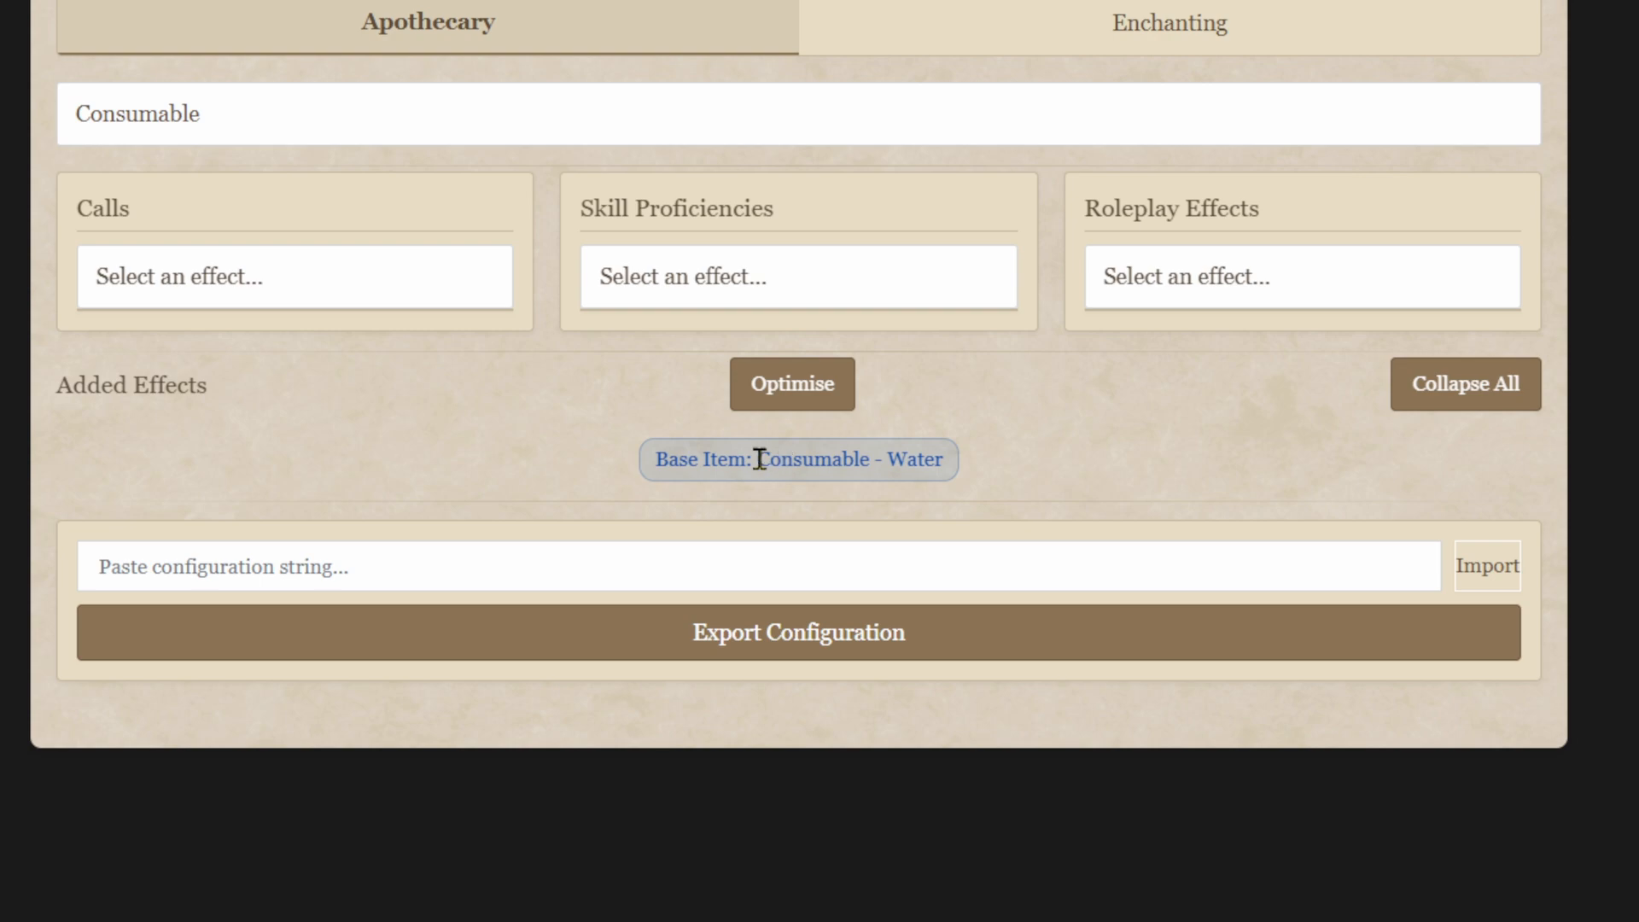
left_click_drag(757, 461, 947, 461)
left_click(1006, 474)
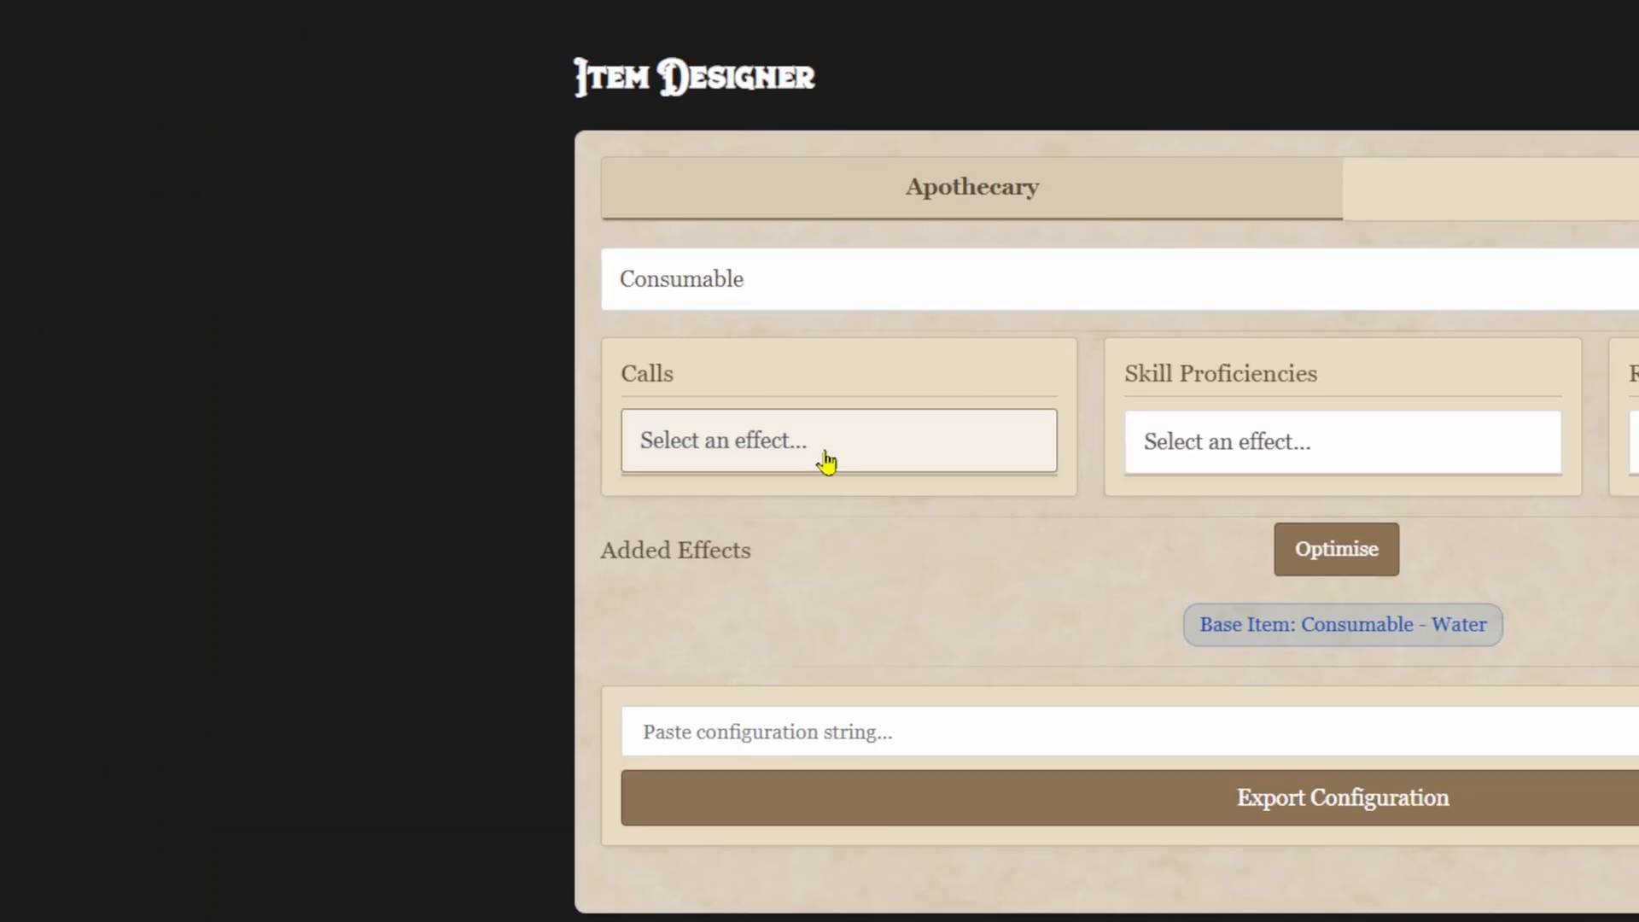
Step: Add the Heal Wounds call to the consumable, highlighting its base cost in the effect details first
left_click(827, 460)
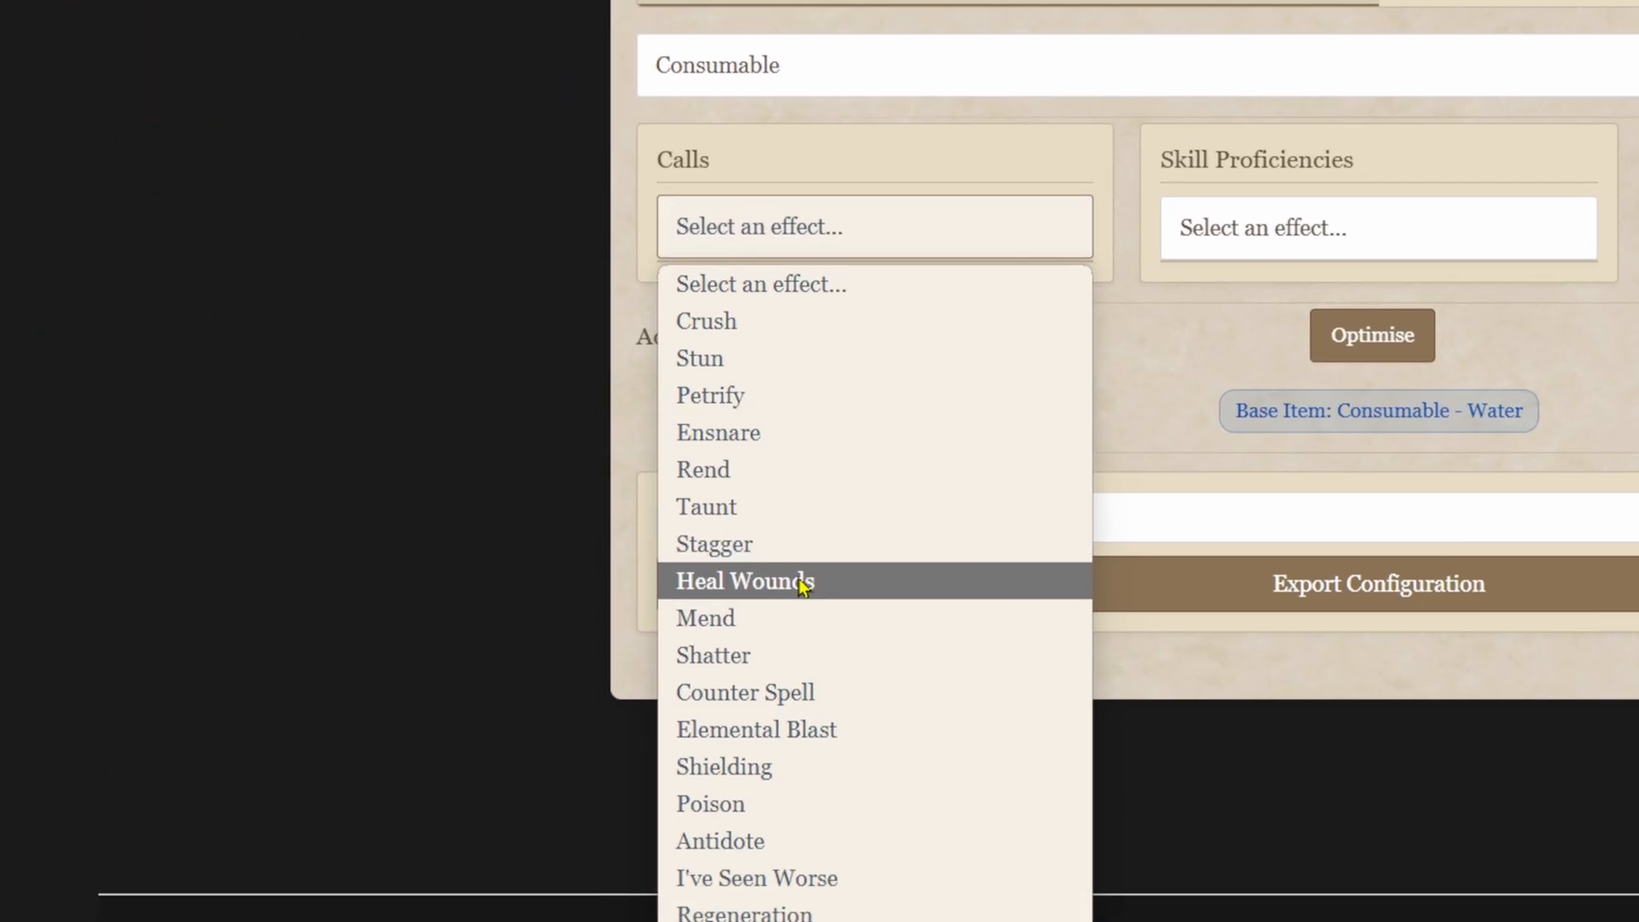
left_click(816, 514)
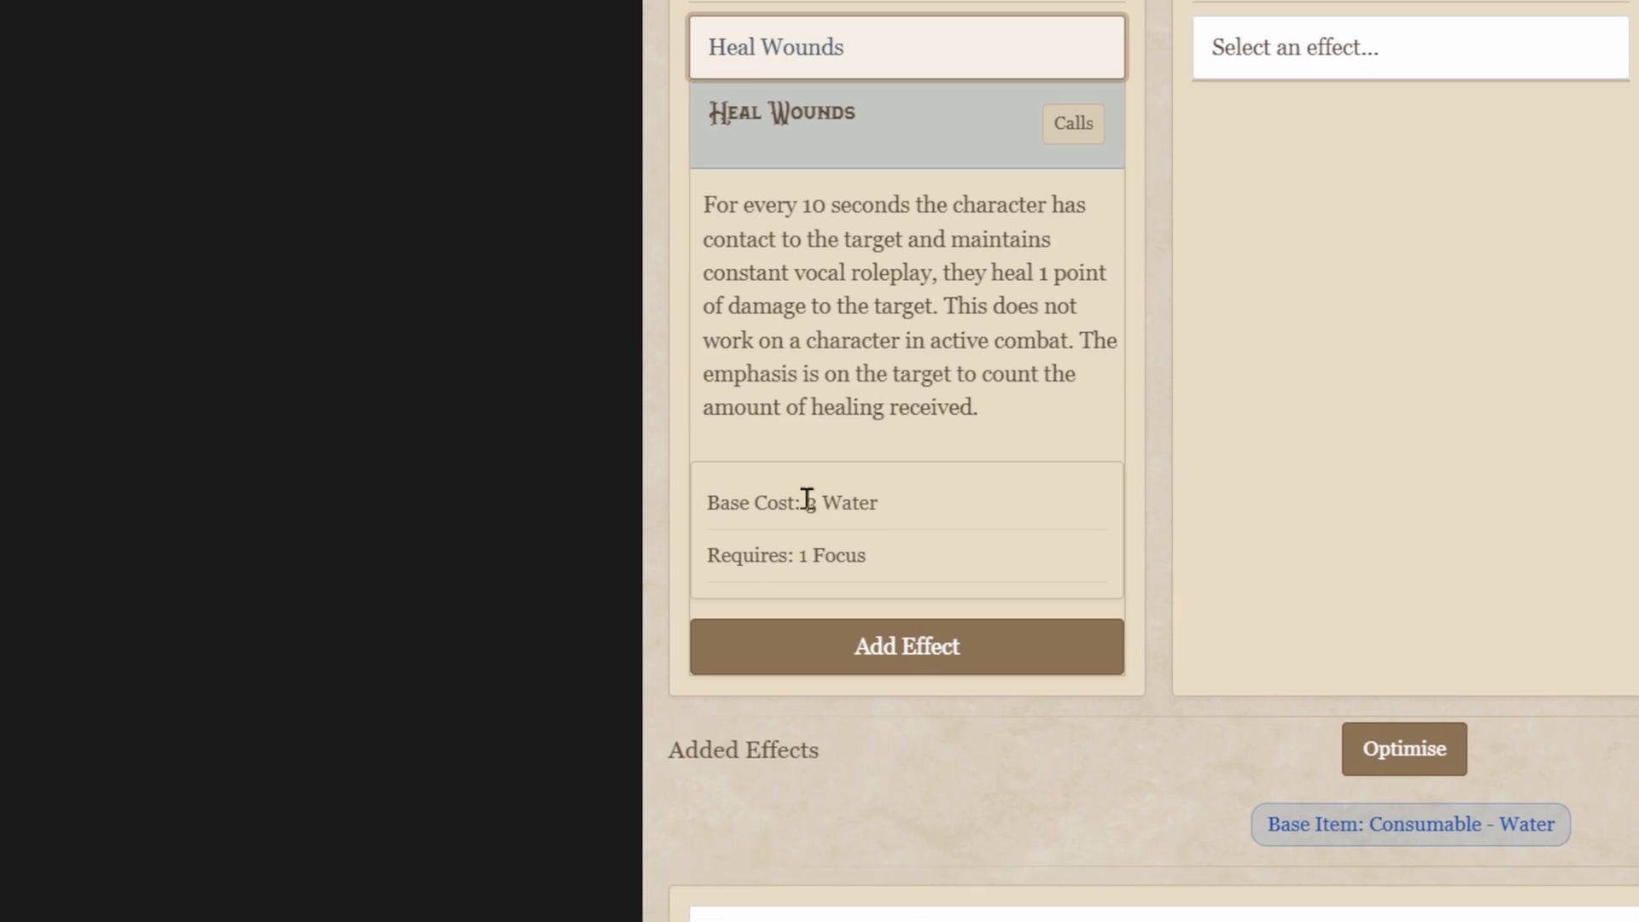
left_click_drag(807, 502, 876, 502)
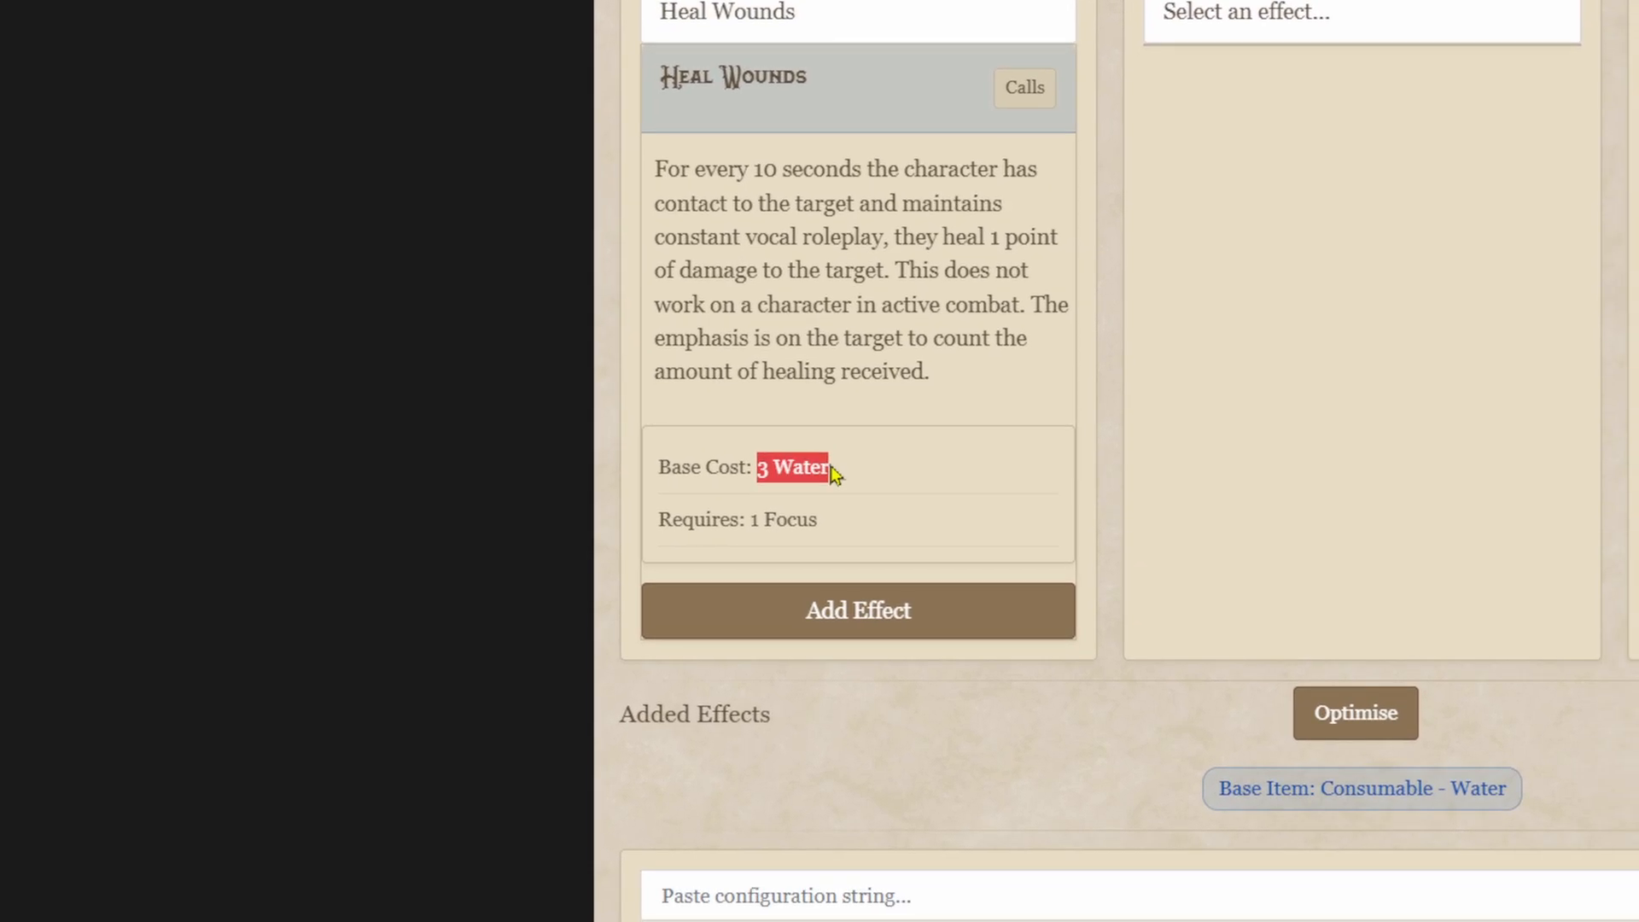
left_click(831, 468)
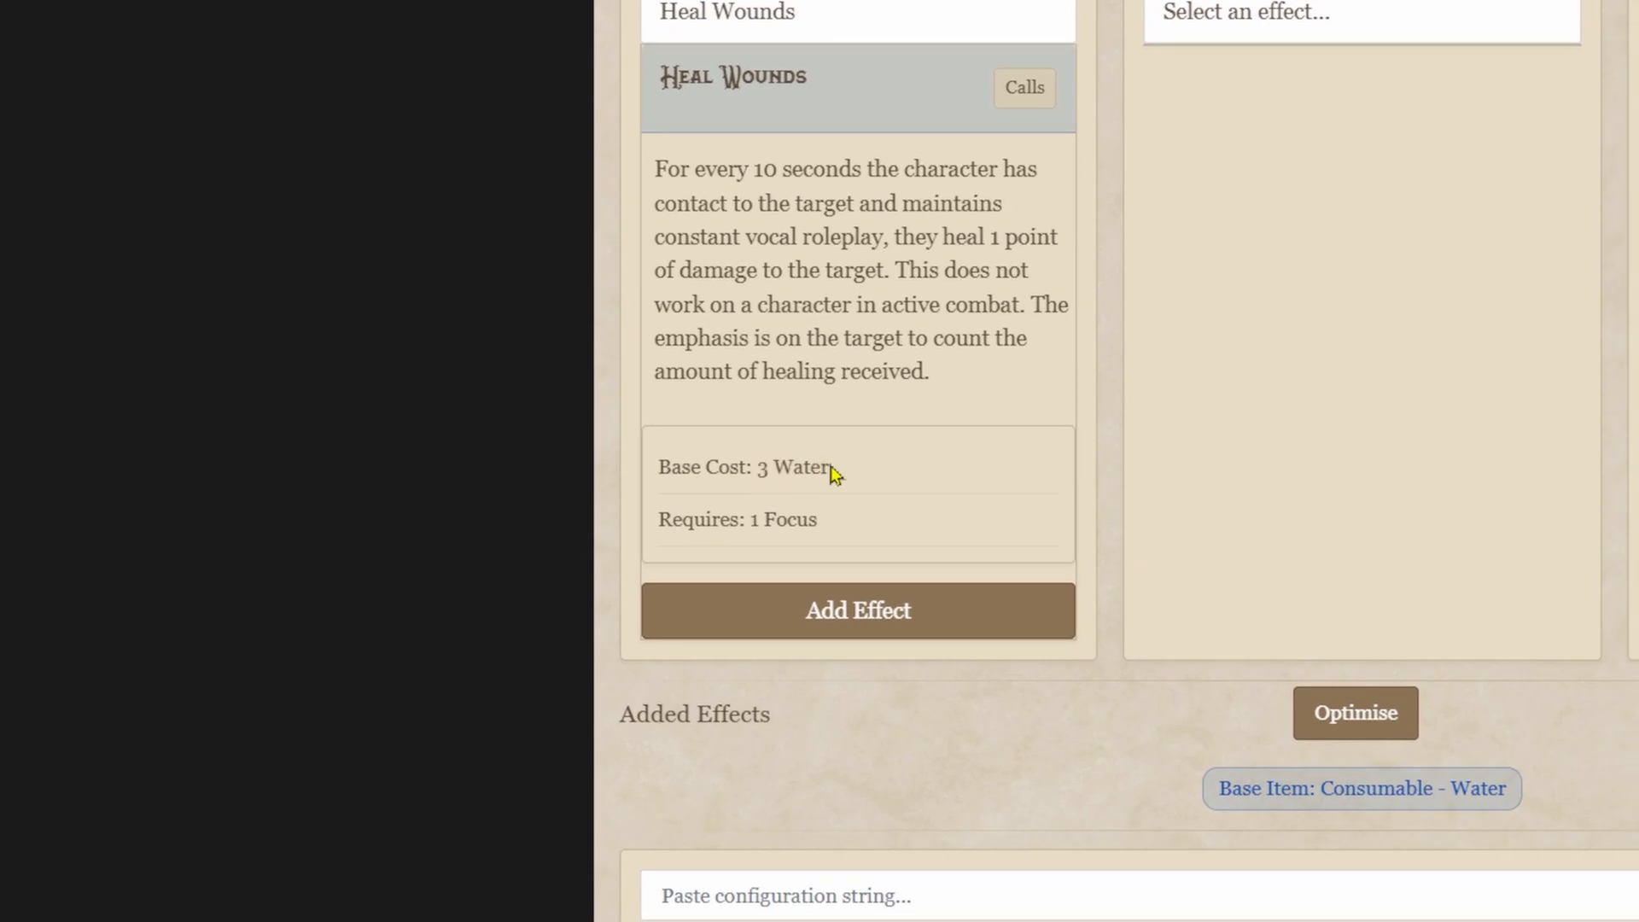
left_click(936, 617)
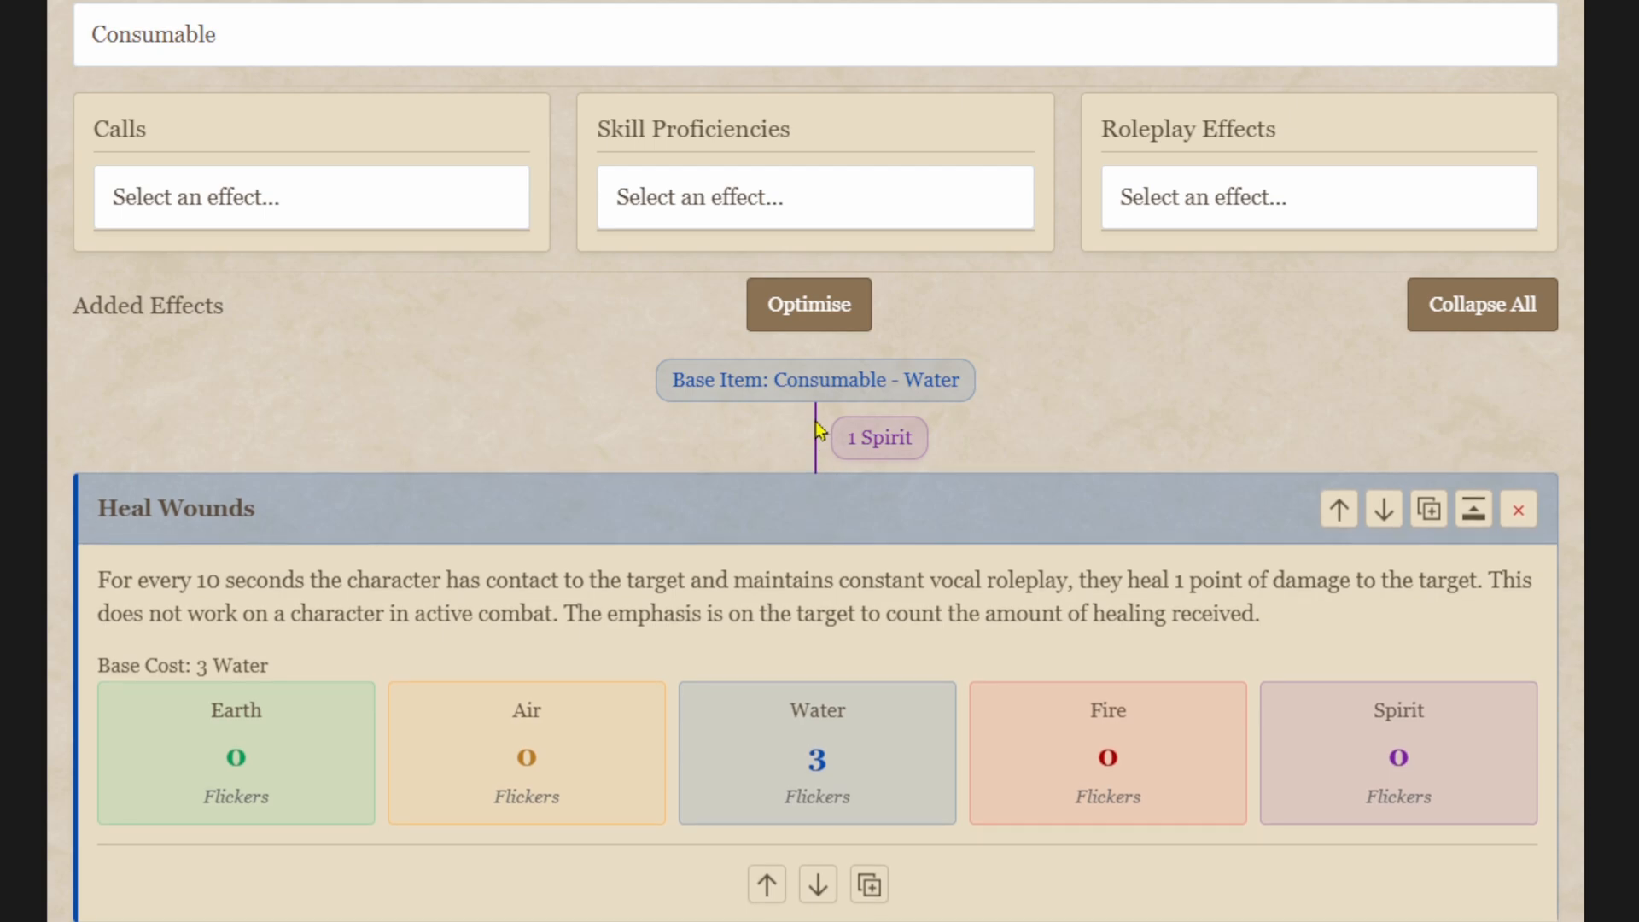
Step: Highlight the Spirit costs on the links from the base item to Heal Wounds and from Heal Wounds to Crush
left_click_drag(850, 442, 919, 440)
left_click(1019, 418)
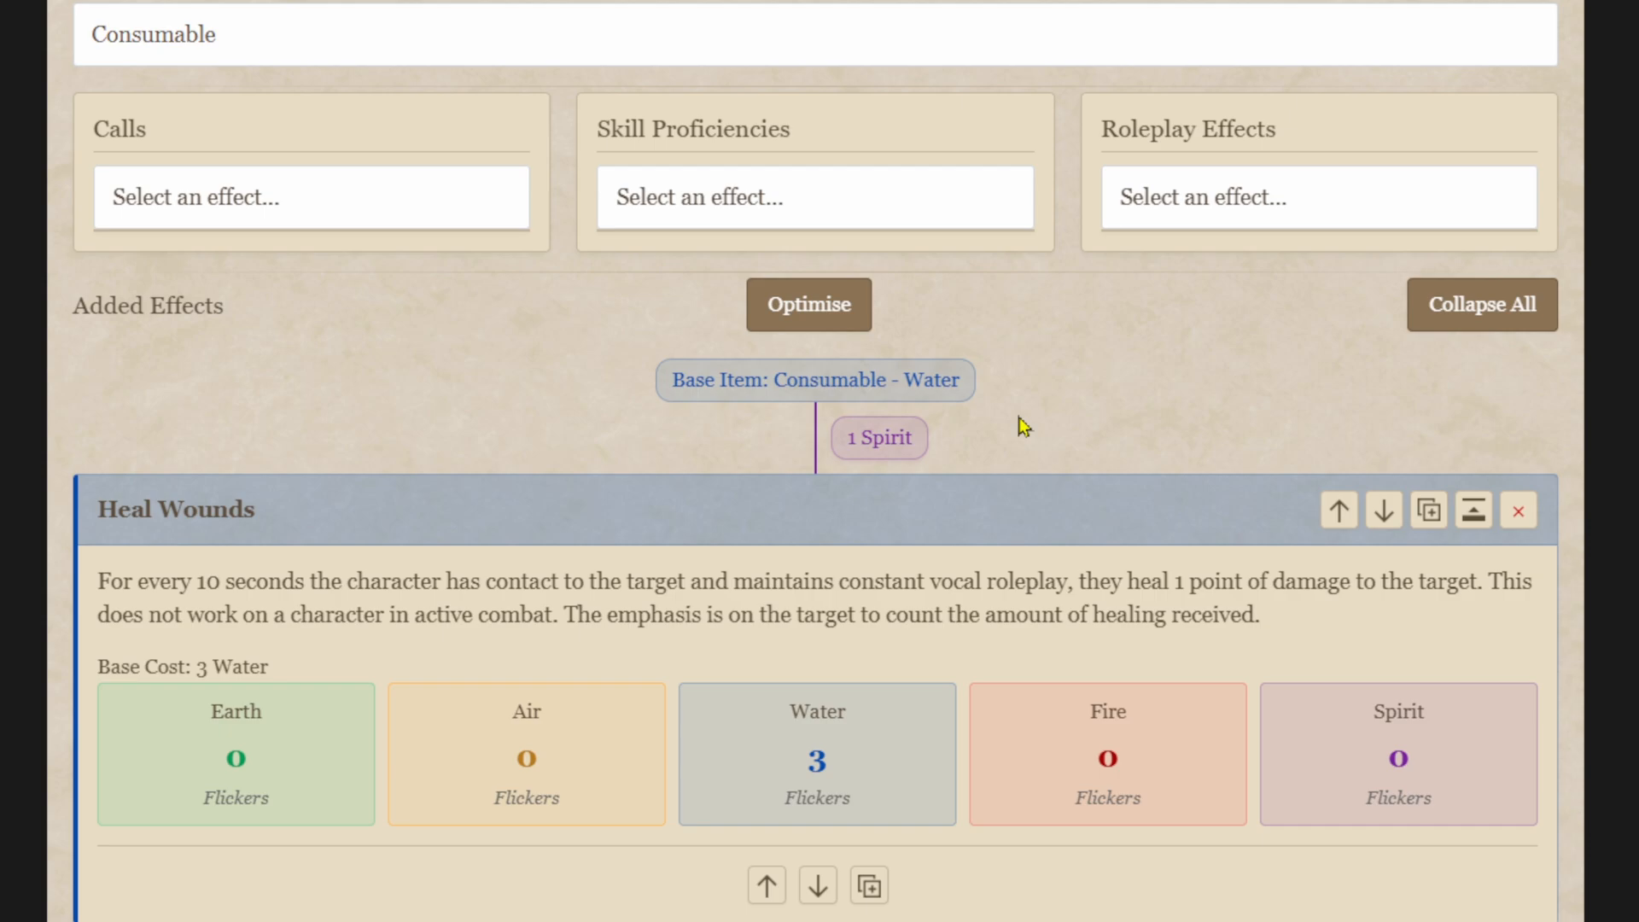
scroll(1018, 417, "down", 5)
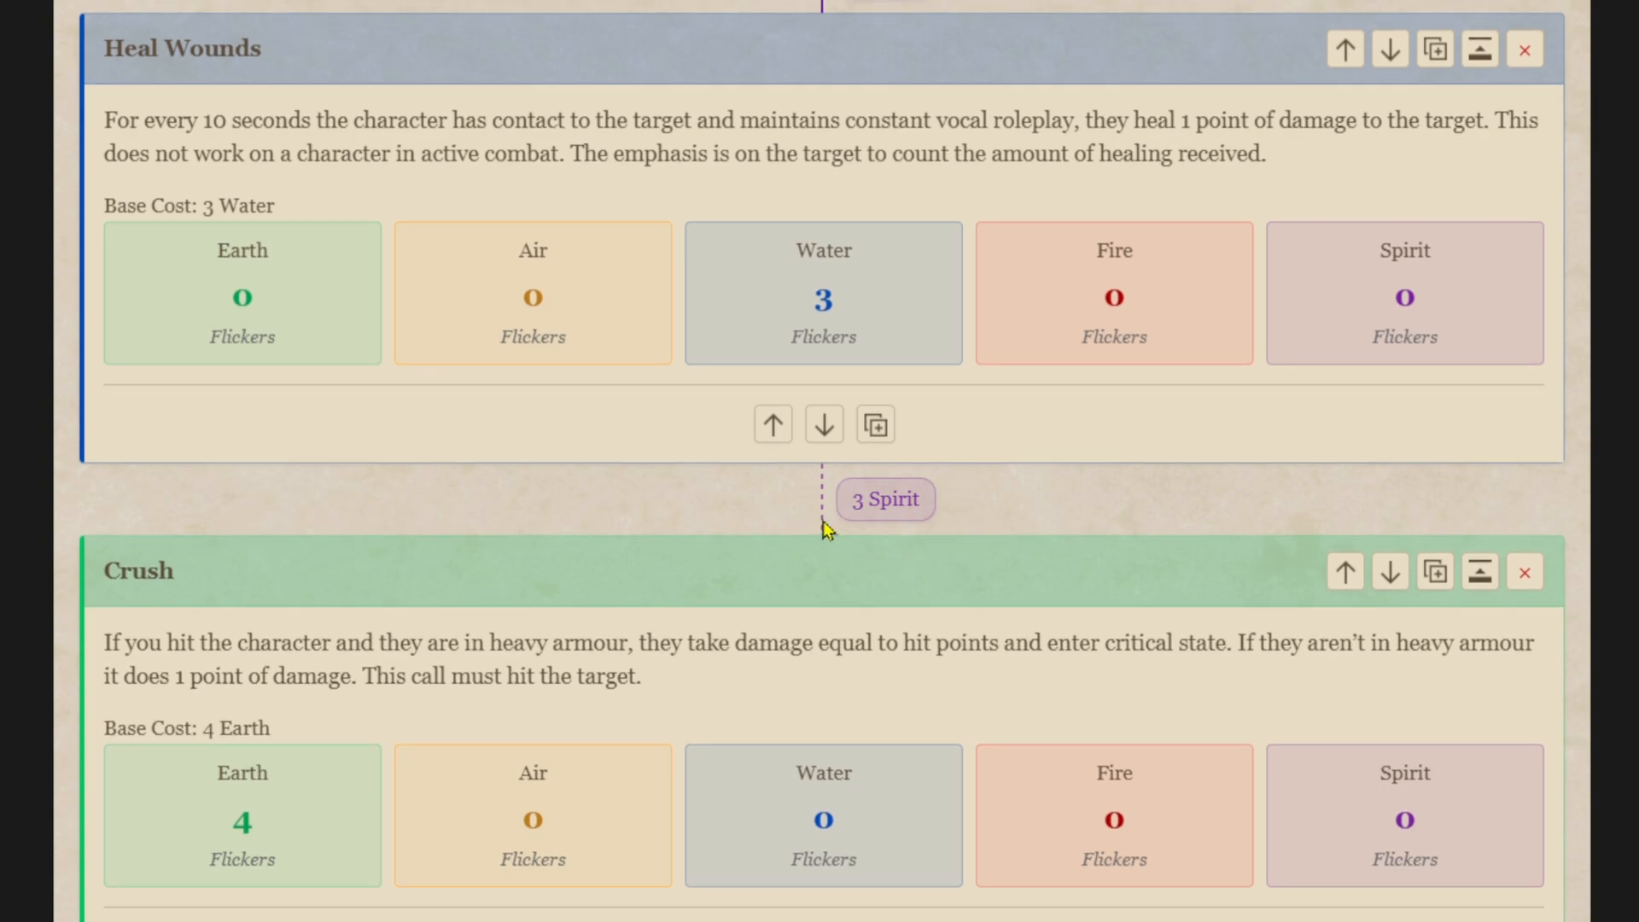
left_click_drag(850, 499, 997, 518)
left_click(997, 518)
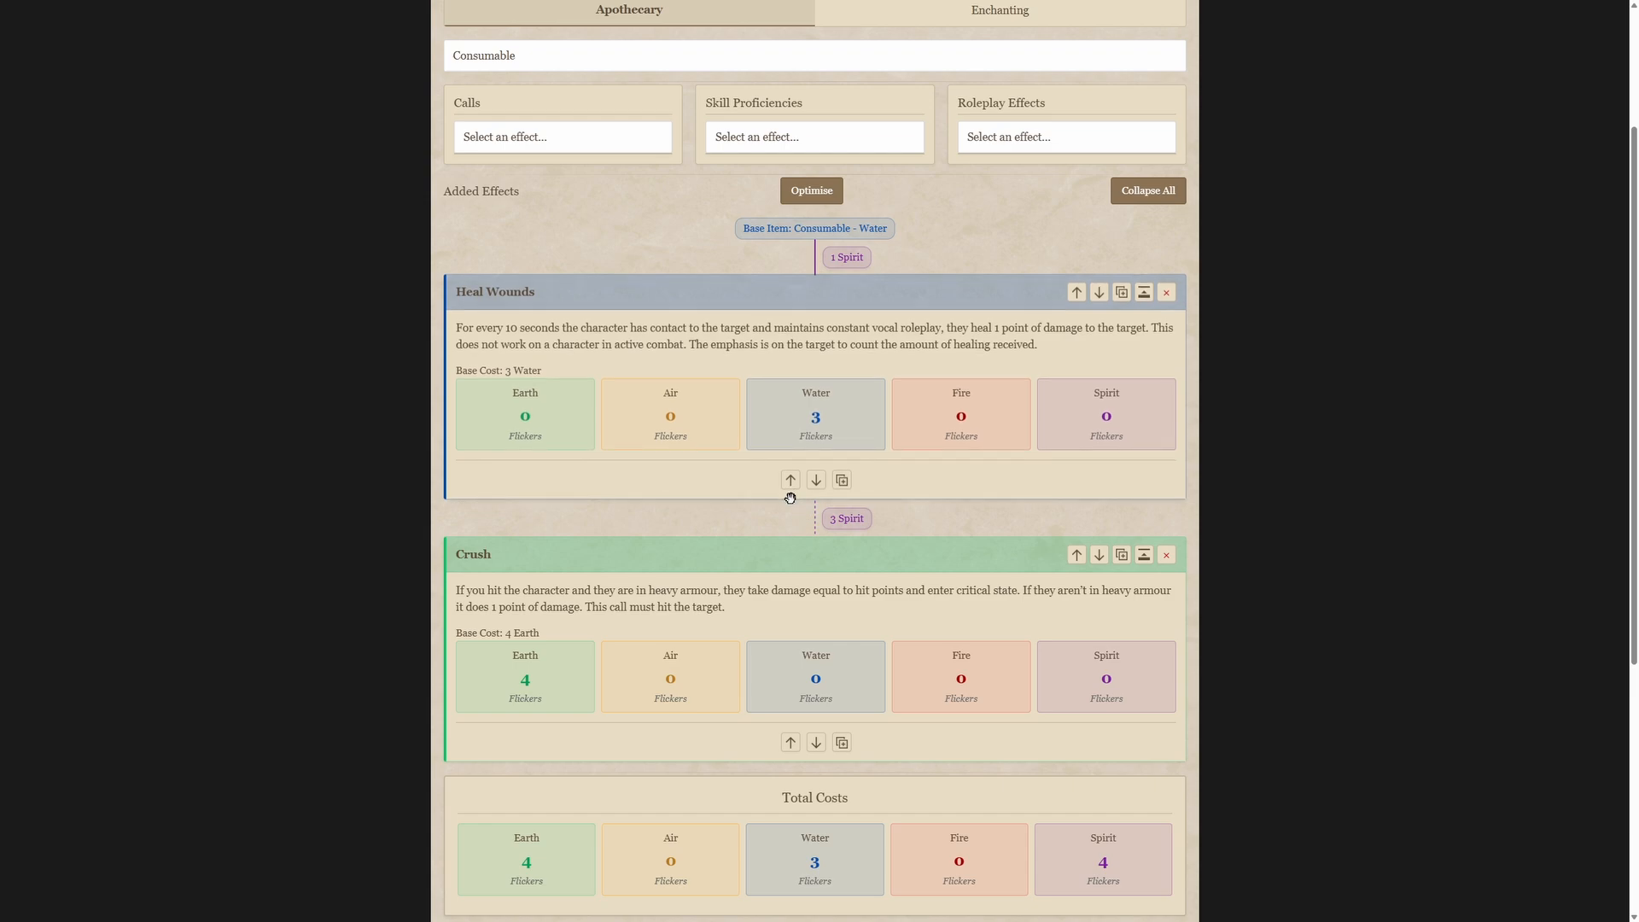
Step: Move Crush ahead of Heal Wounds, back below it and ahead again, and optimise the effect order
left_click(791, 741)
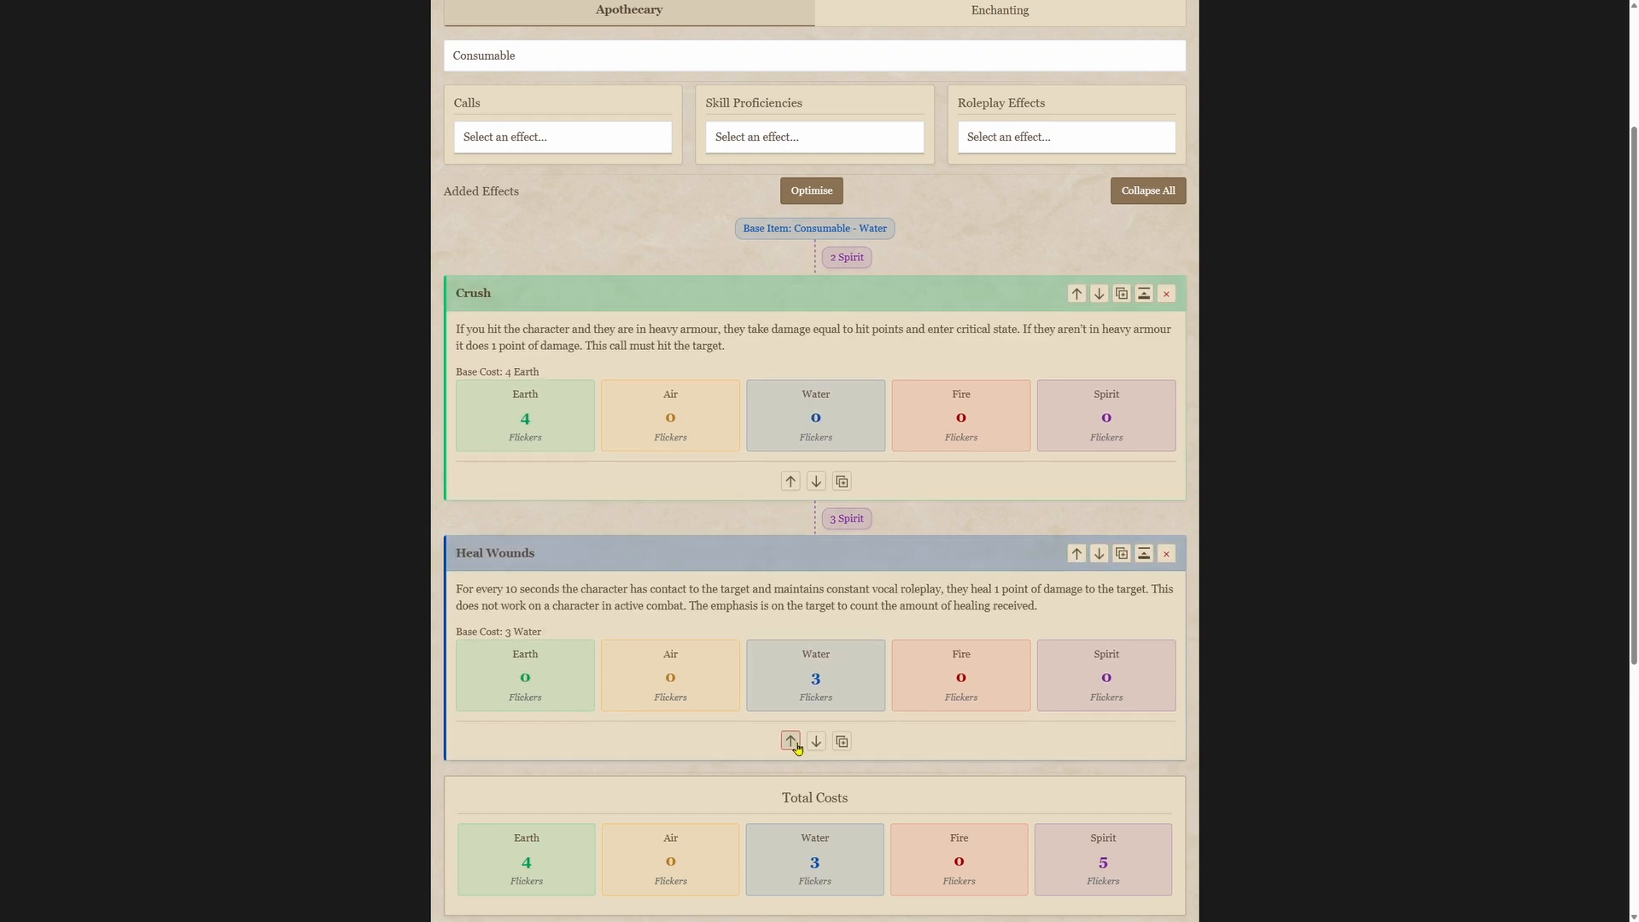
left_click(817, 483)
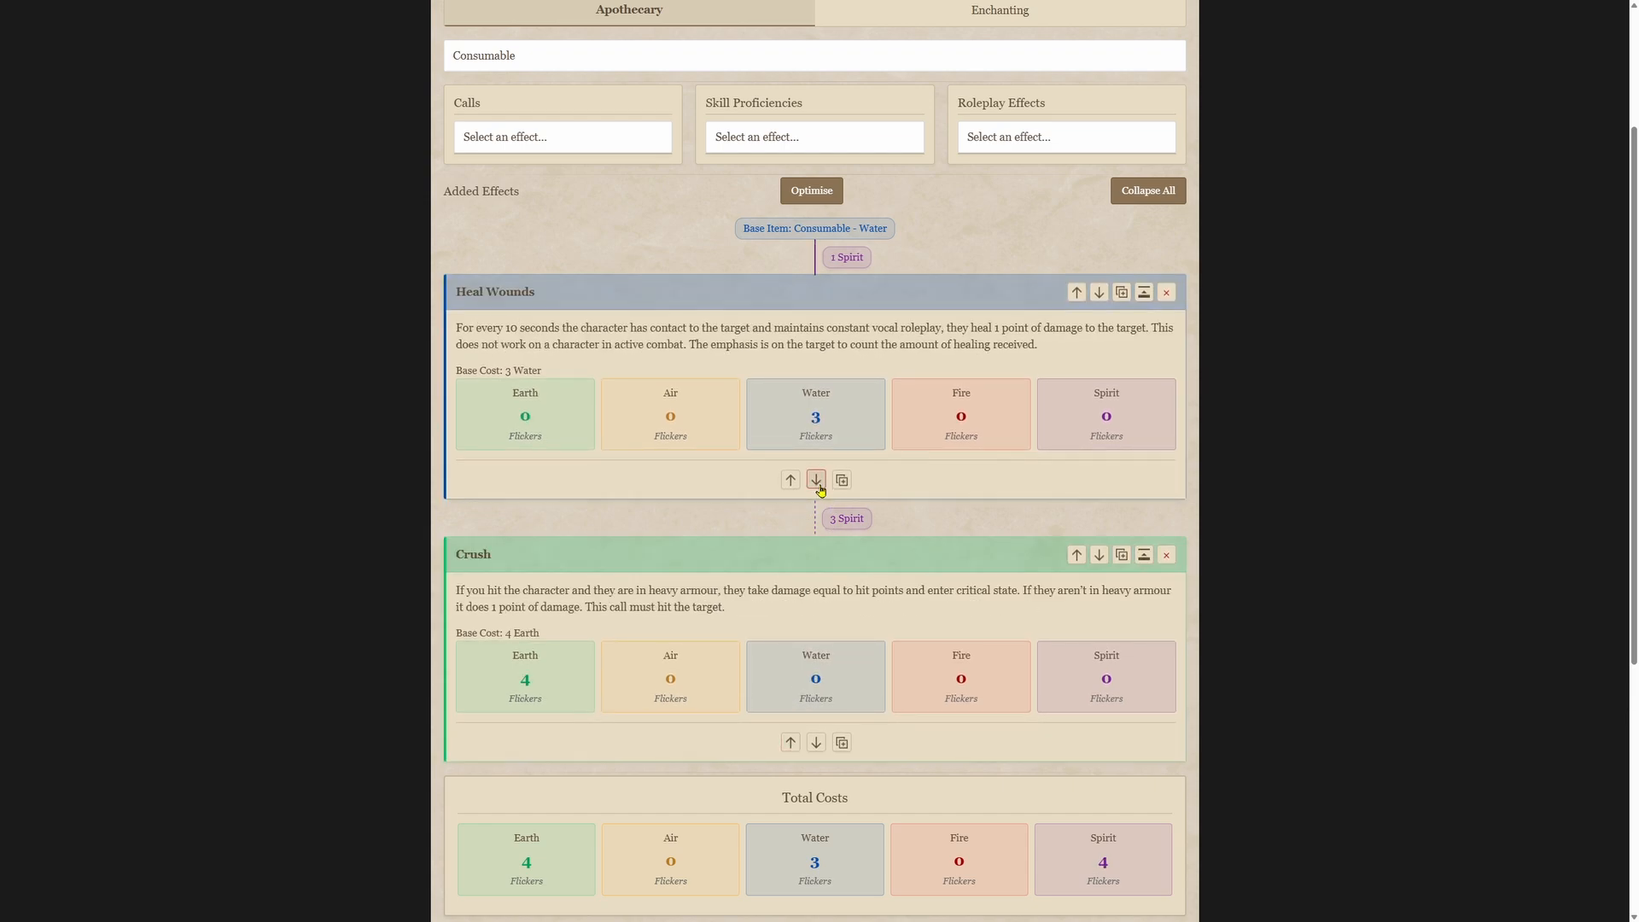
mouse_move(629, 559)
left_mouse_down()
mouse_move(611, 313)
mouse_move(585, 567)
mouse_move(612, 337)
left_mouse_up()
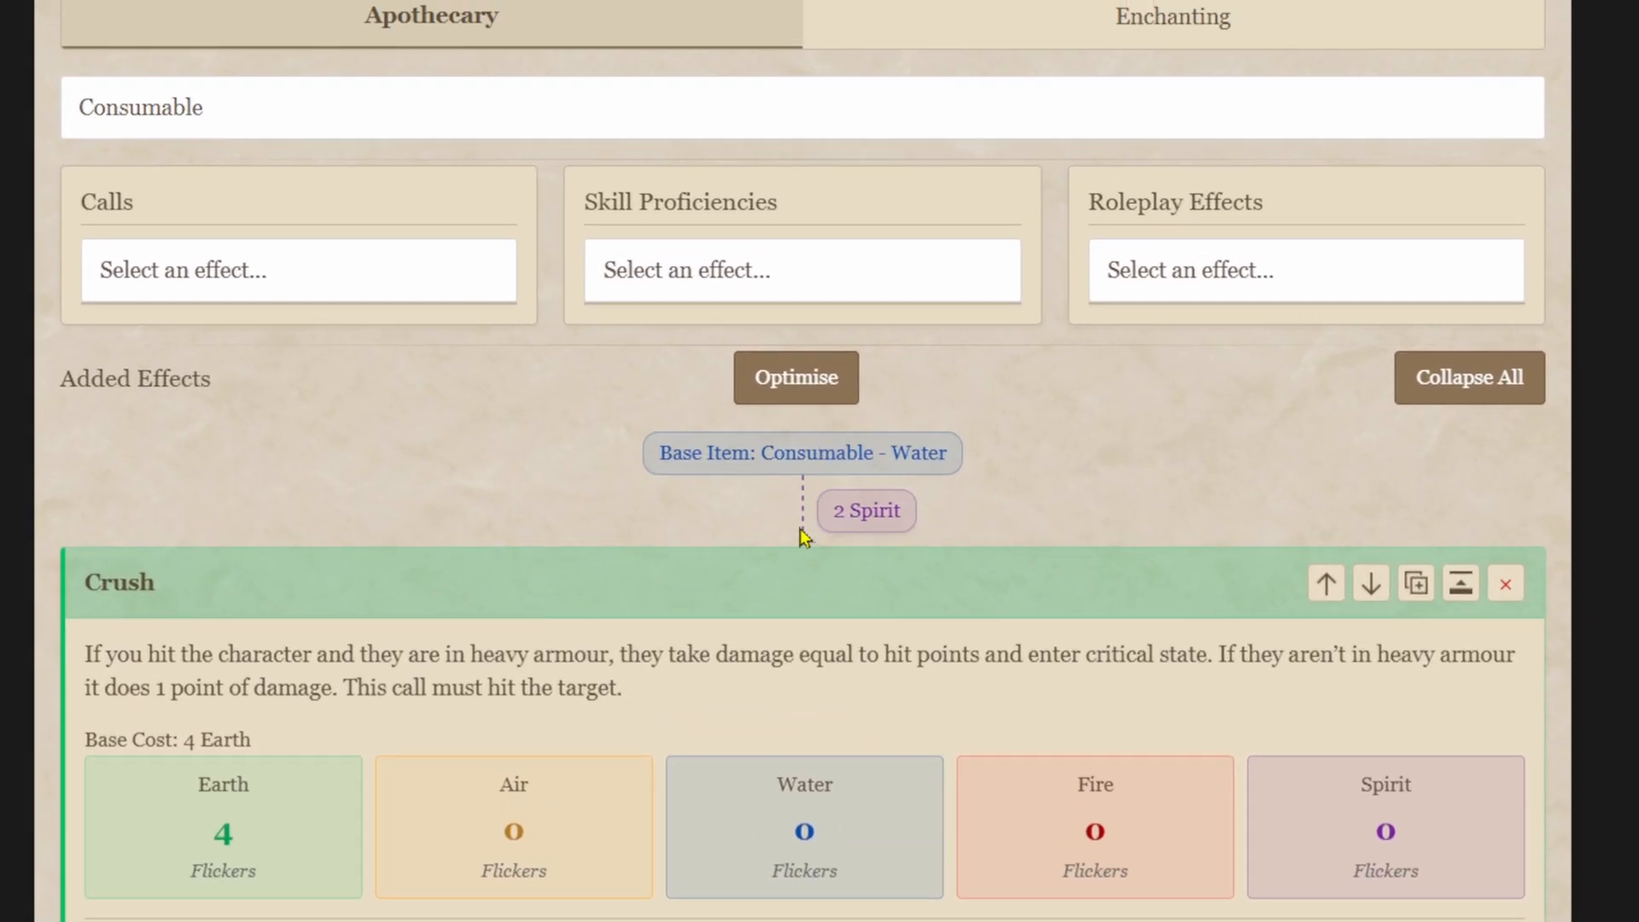
left_click_drag(829, 519, 995, 533)
left_click(995, 534)
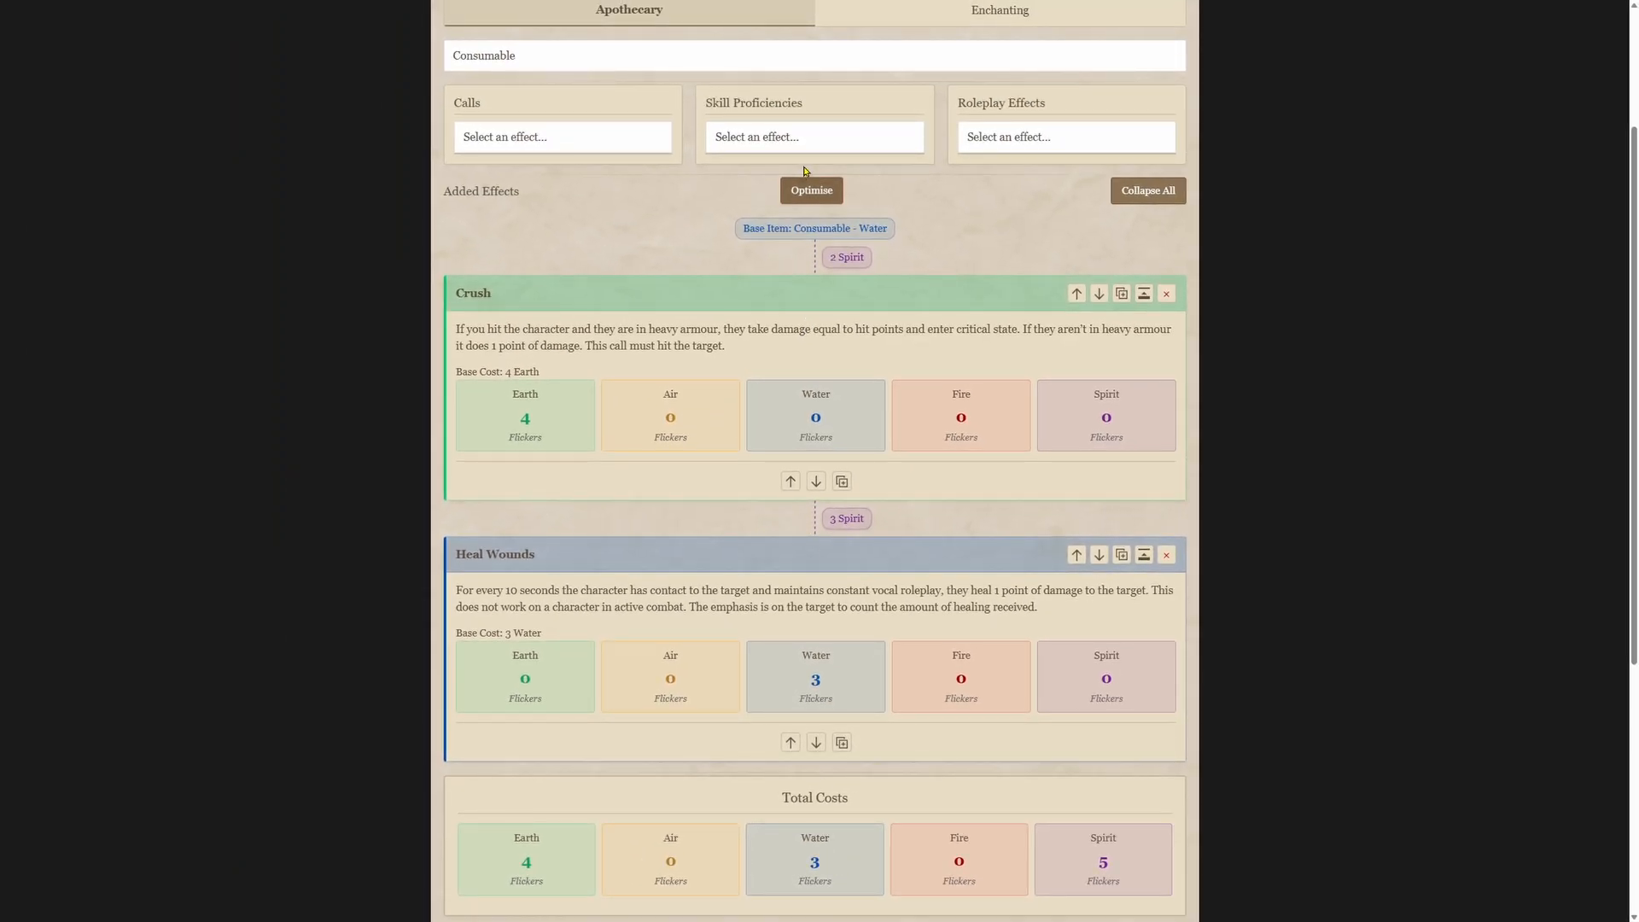
left_click(805, 191)
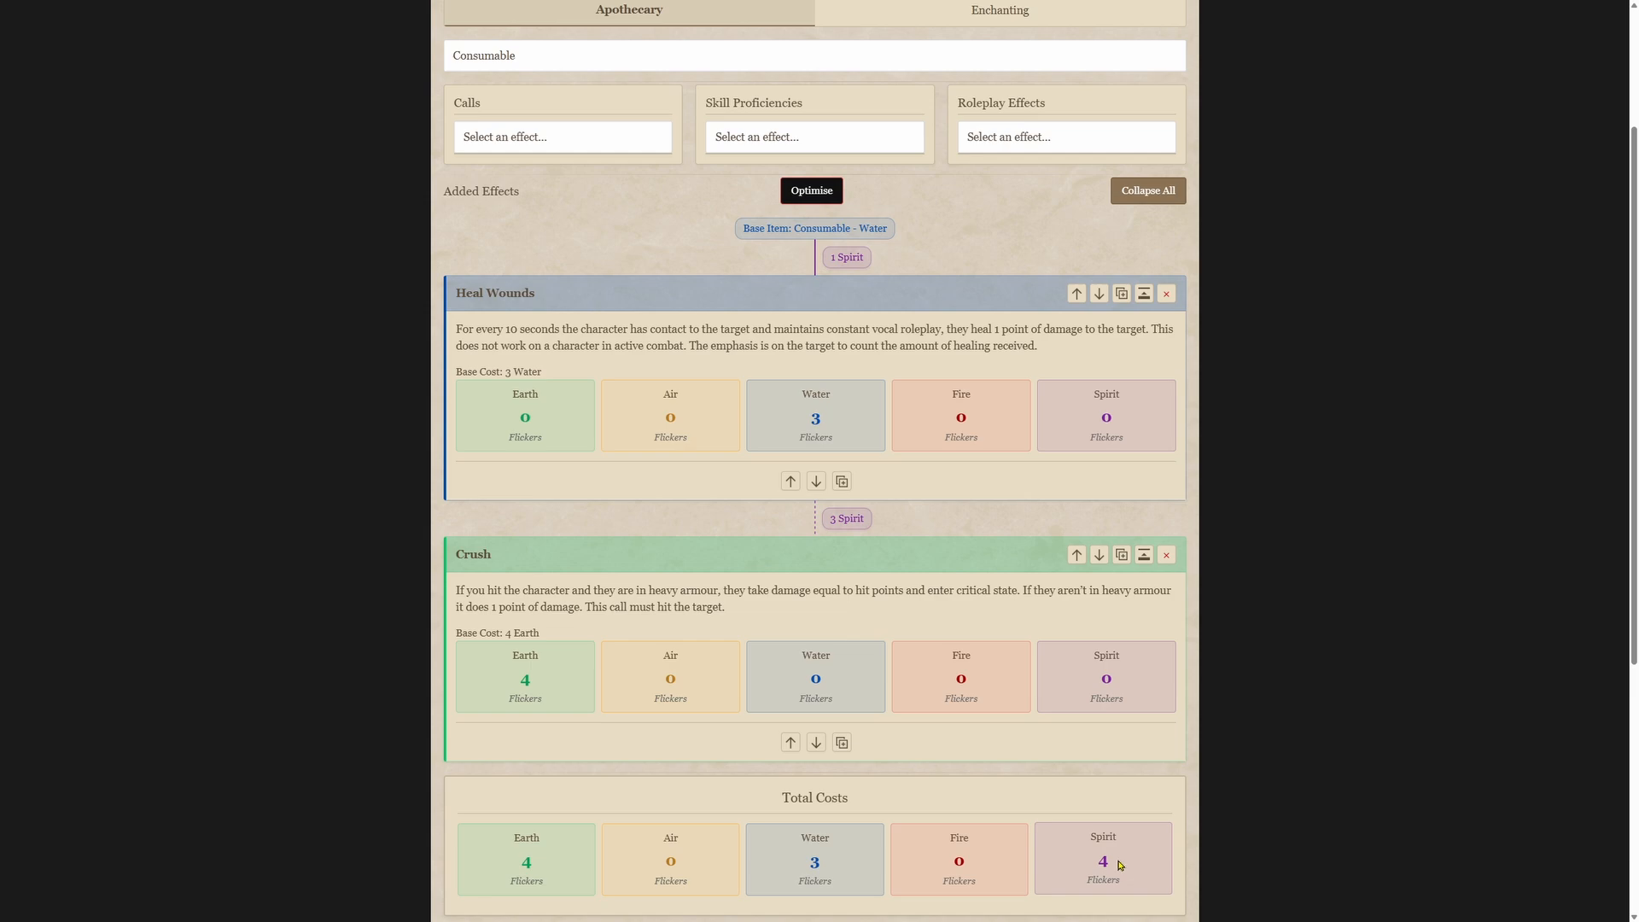
Step: Remove the Crush effect from the consumable and collapse the Heal Wounds details
left_click(1166, 554)
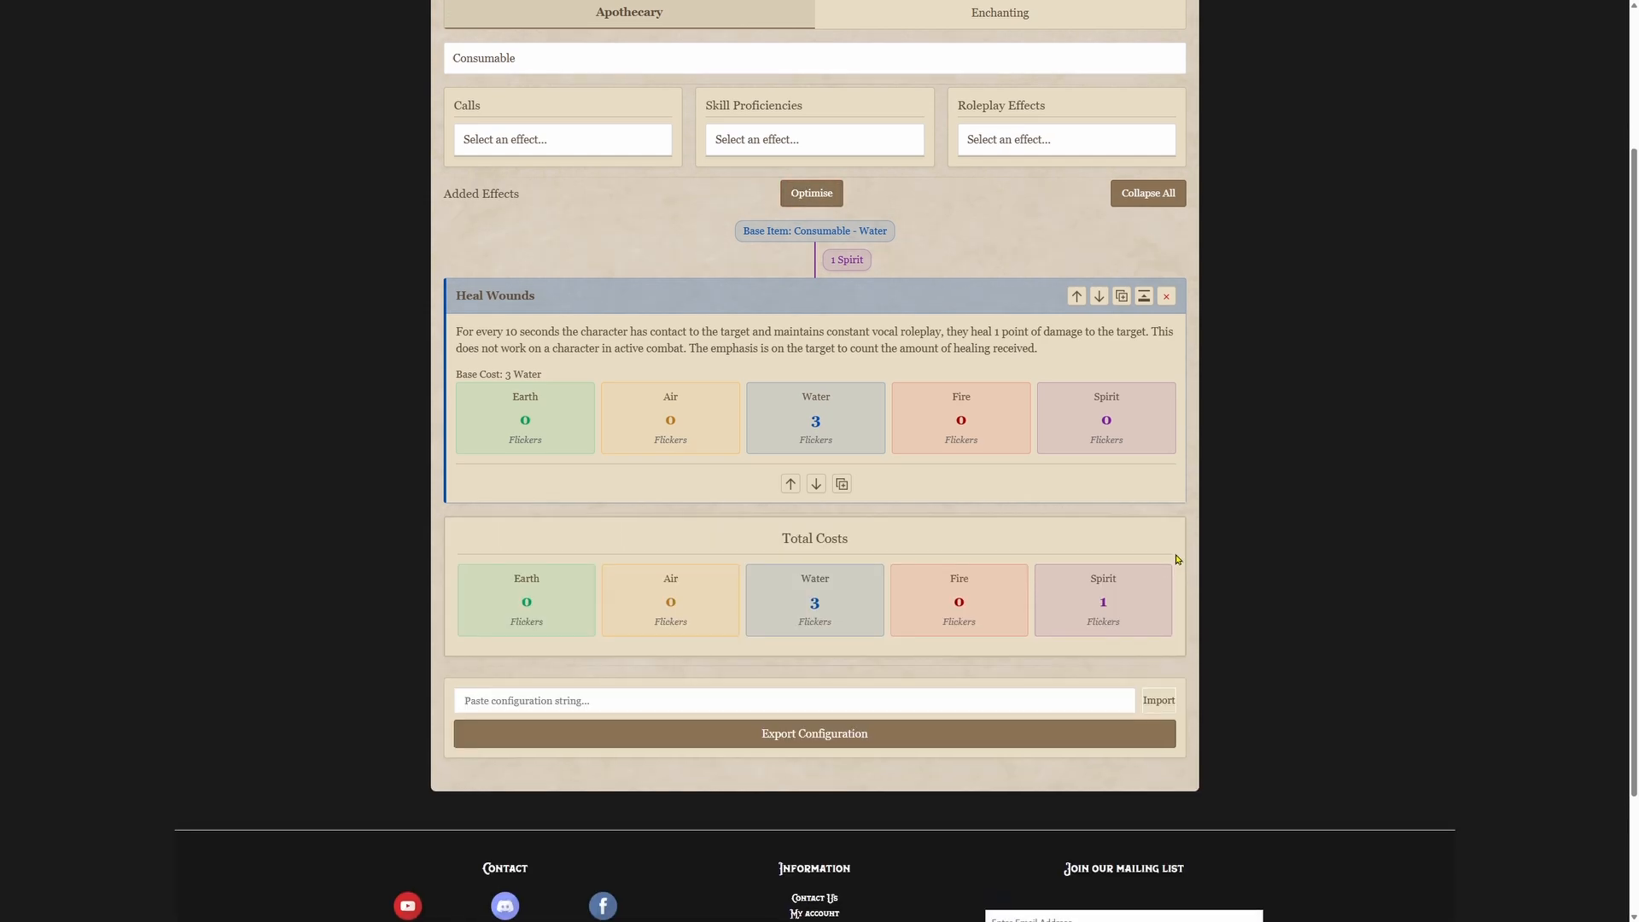
scroll(1174, 483, "up", 1)
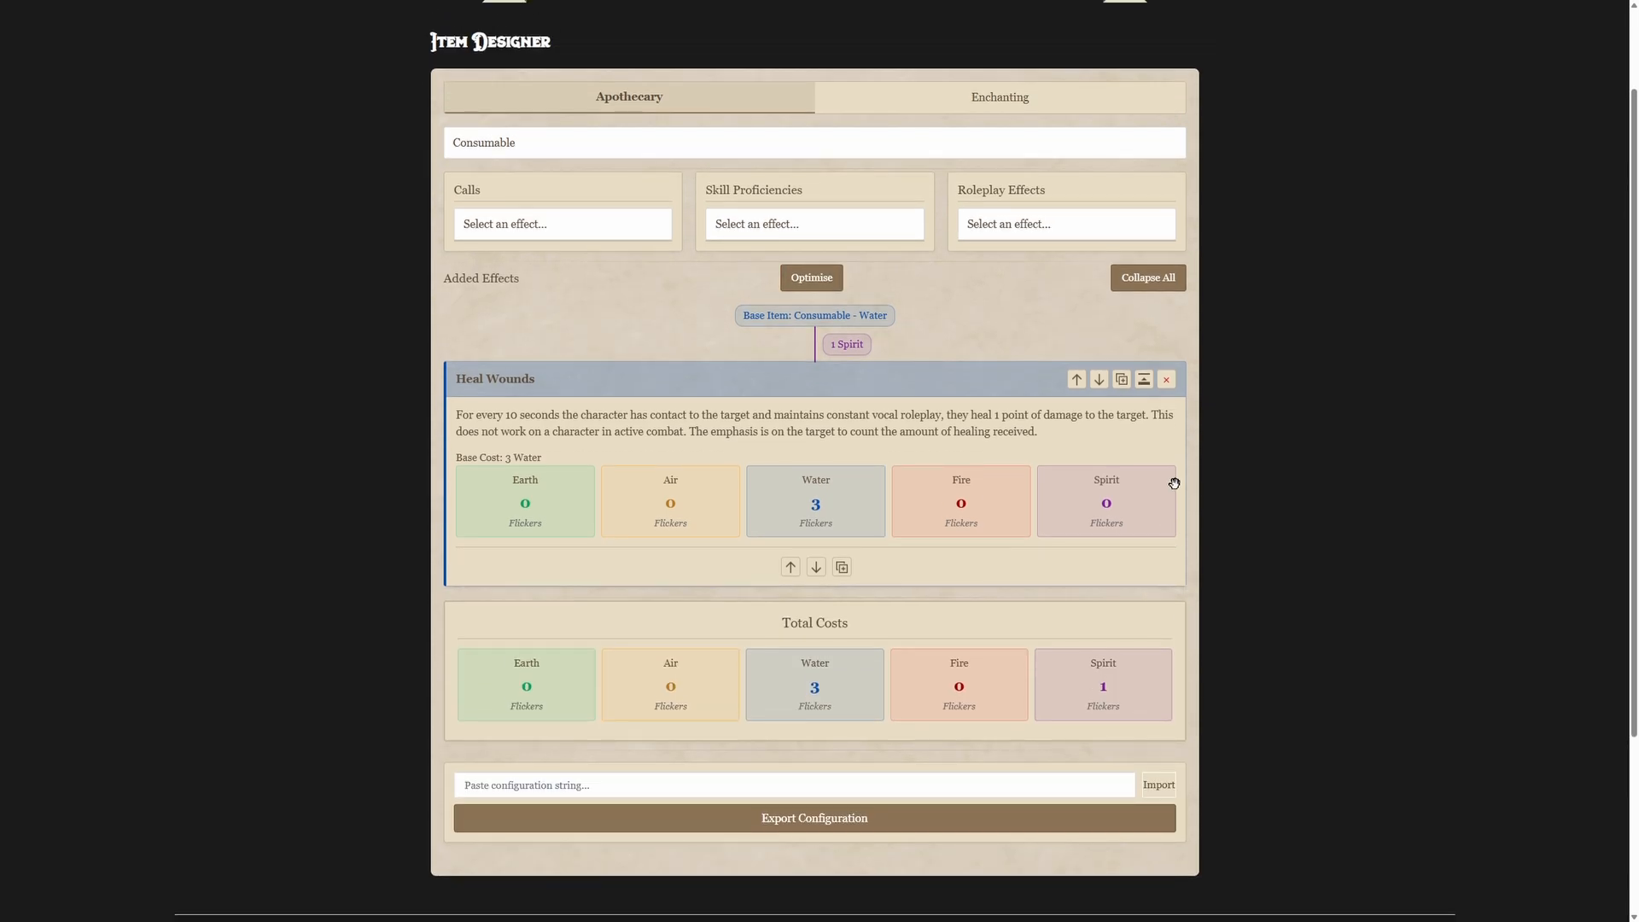
left_click(1145, 381)
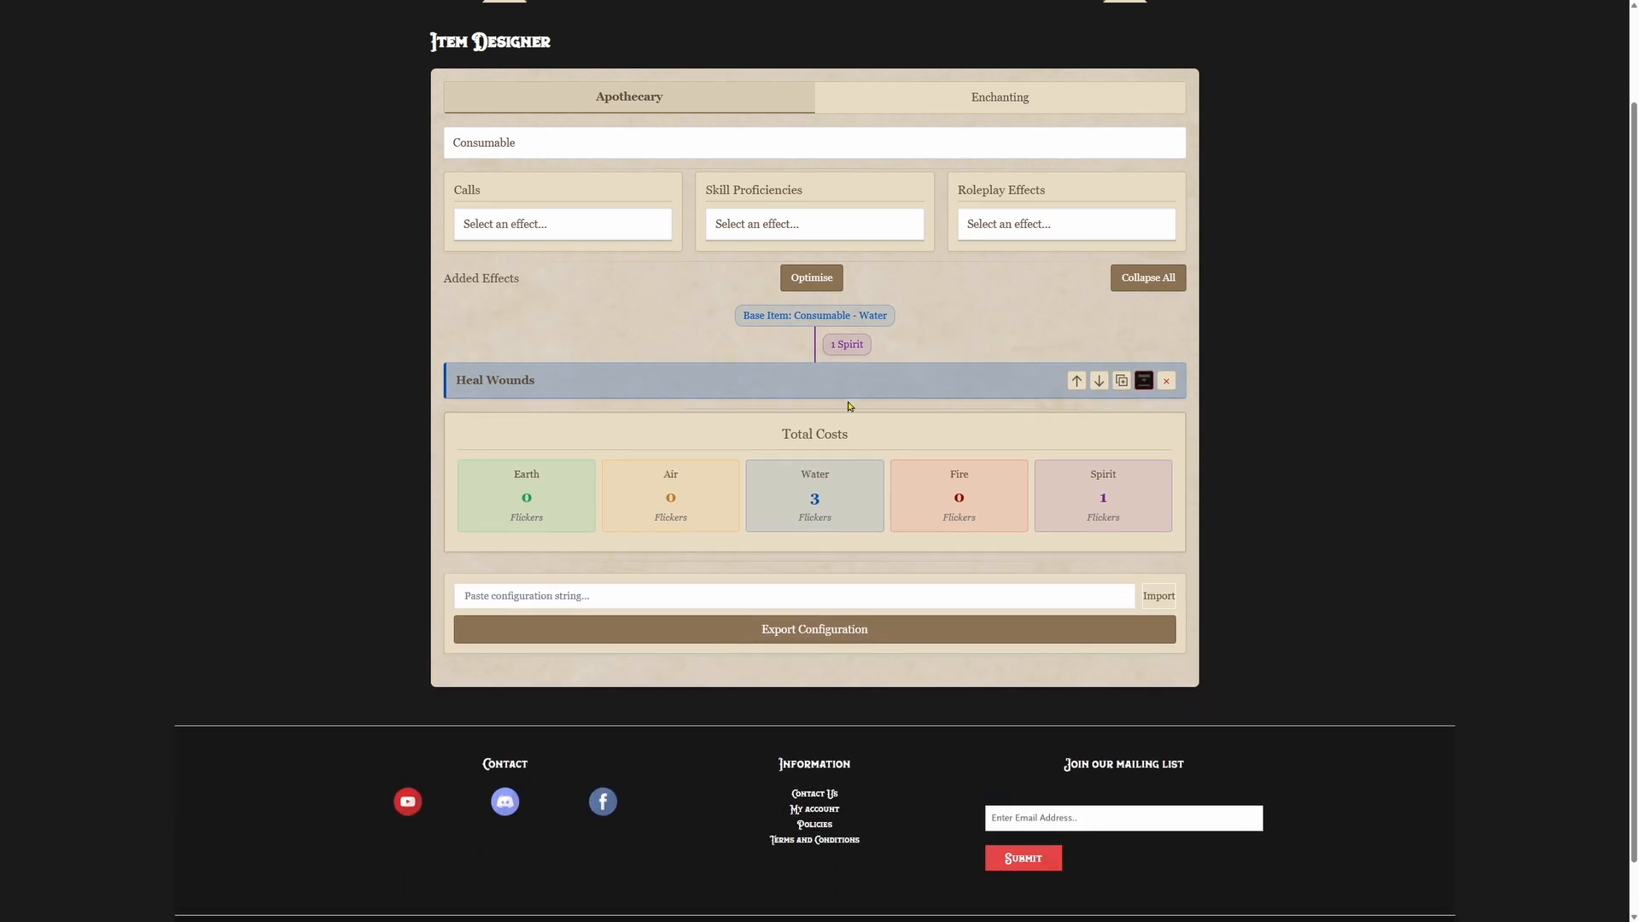
Step: Add the Focus +1 skill proficiency after Heal Wounds and duplicate it twice
scroll(827, 406, "up", 1)
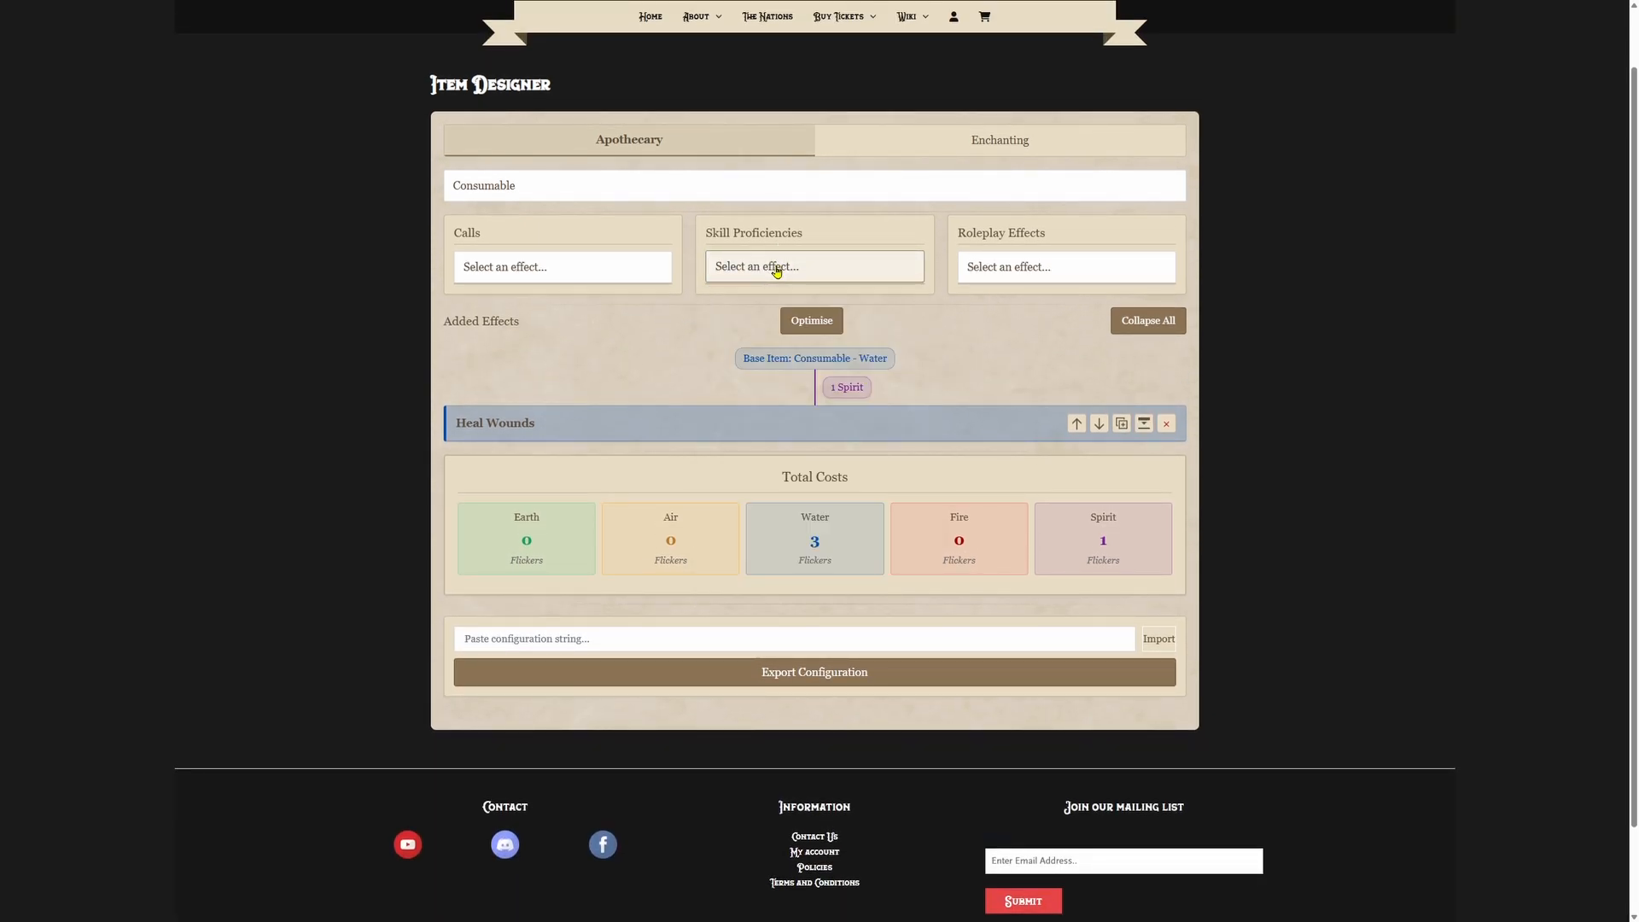
left_click(777, 271)
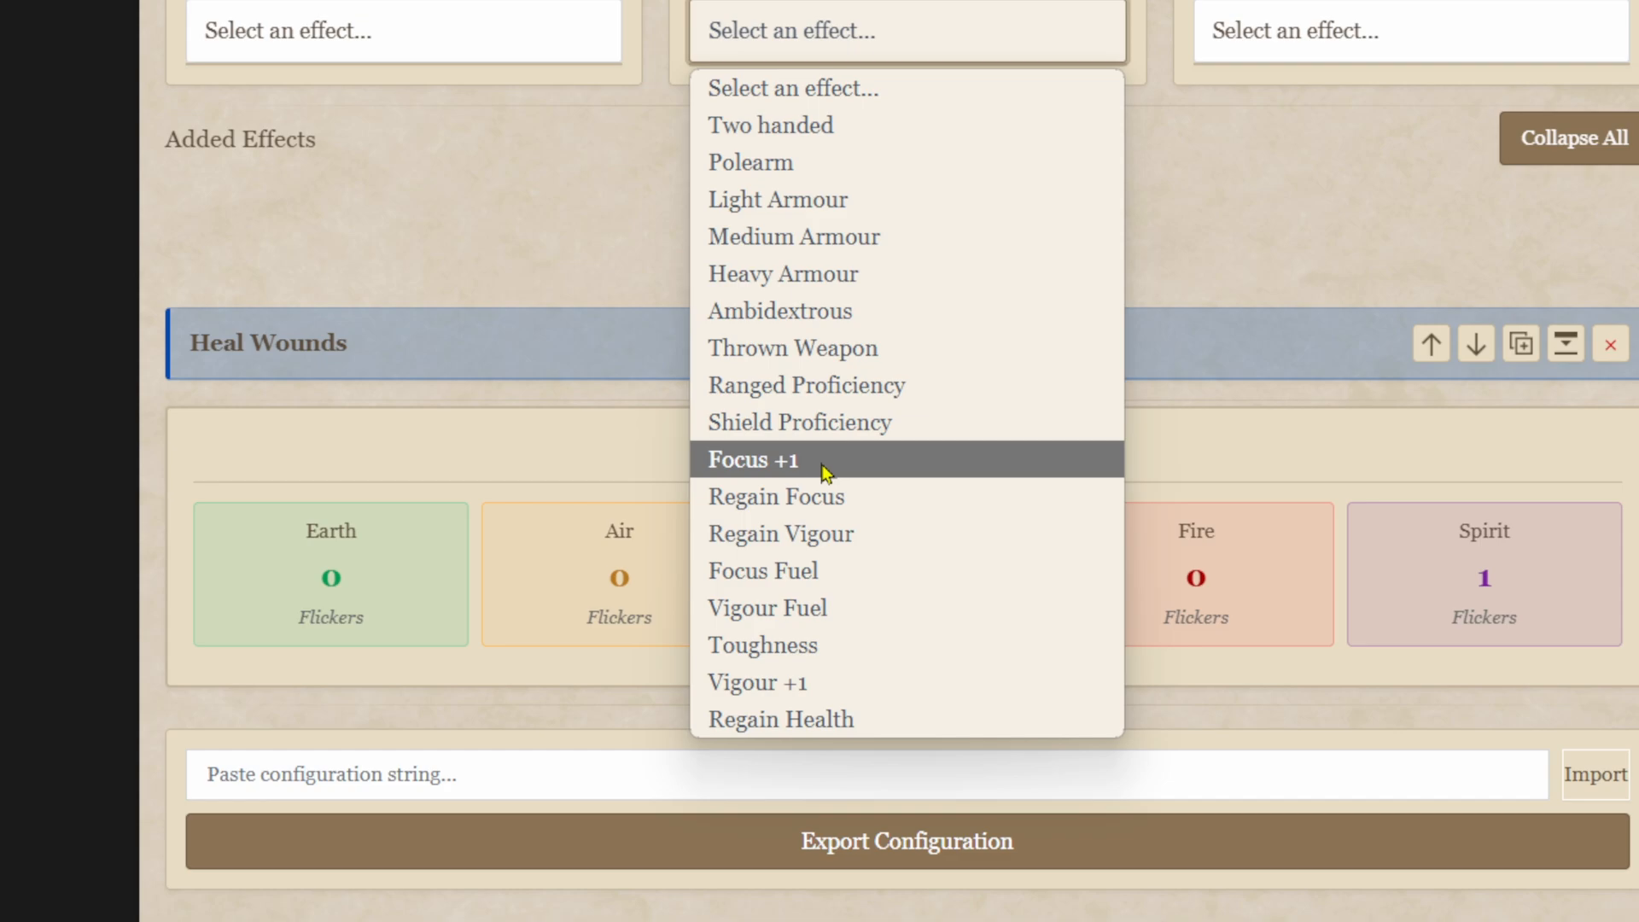
left_click(825, 472)
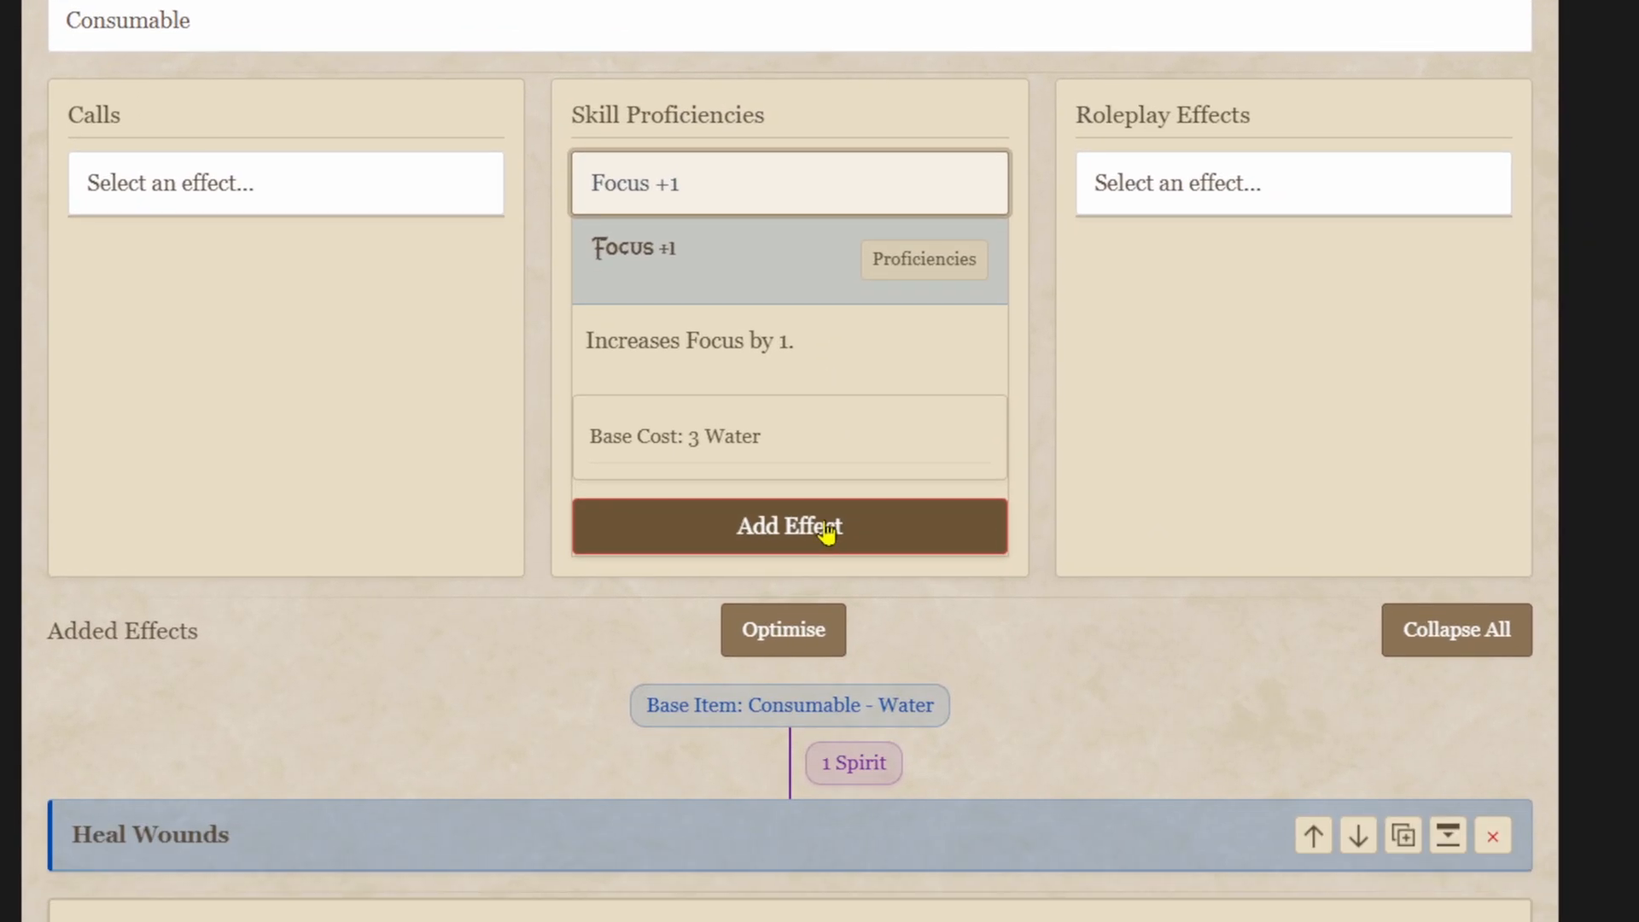
left_click(832, 651)
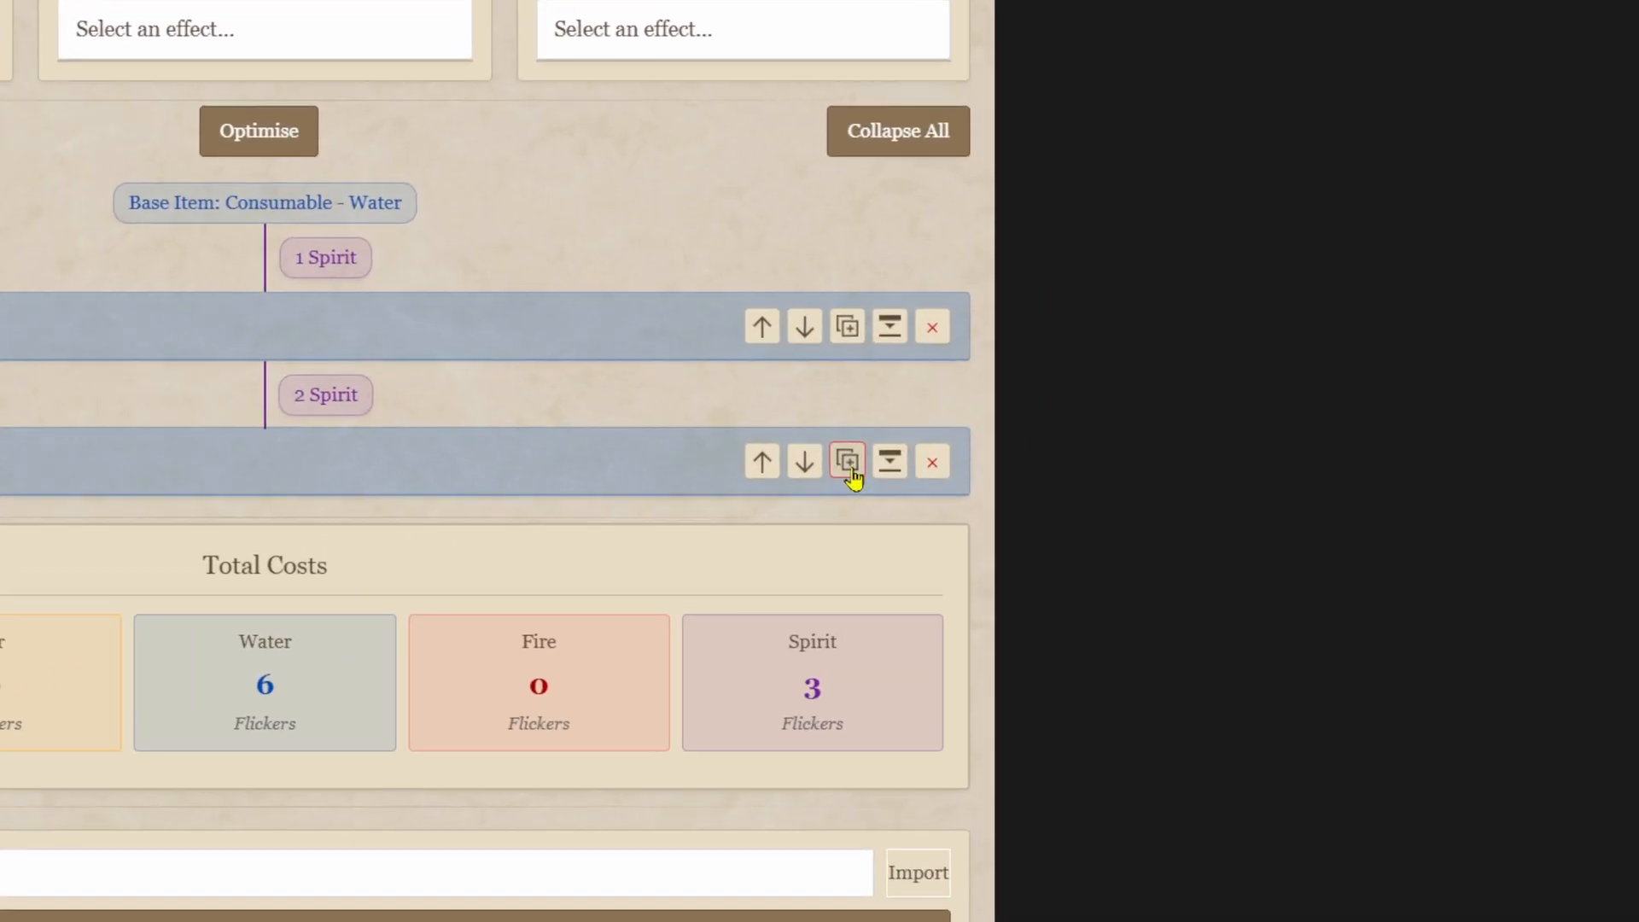
left_click(1119, 495)
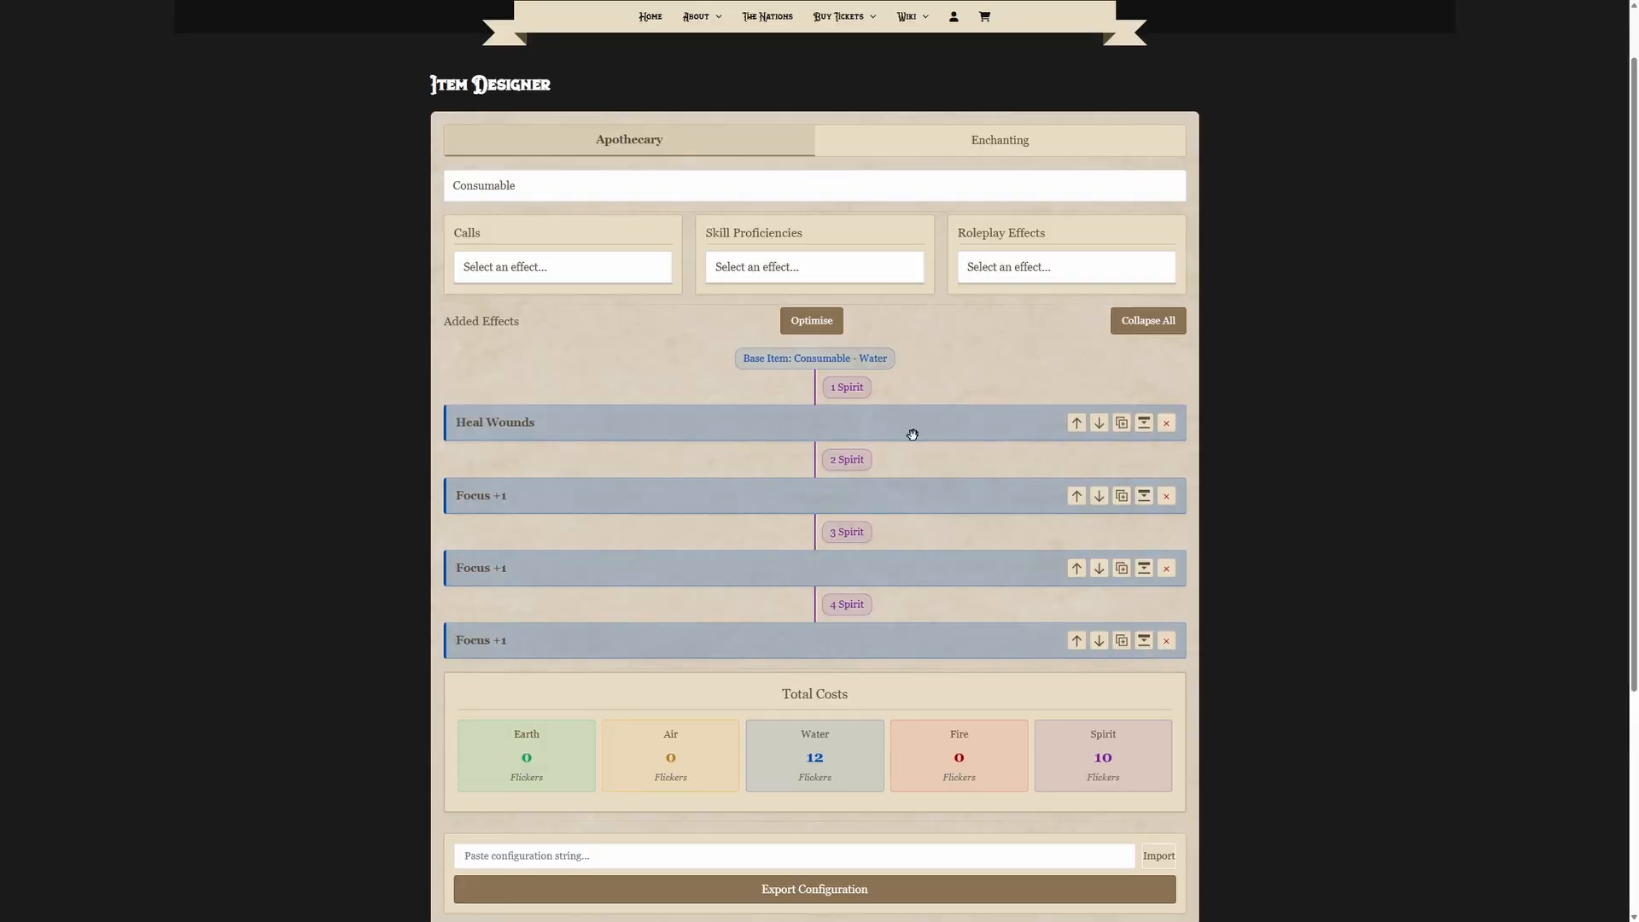
Step: Switch the craft type to Enchanting, accepting the effect reset, and choose One Handed Weapon as the base item
left_click(923, 142)
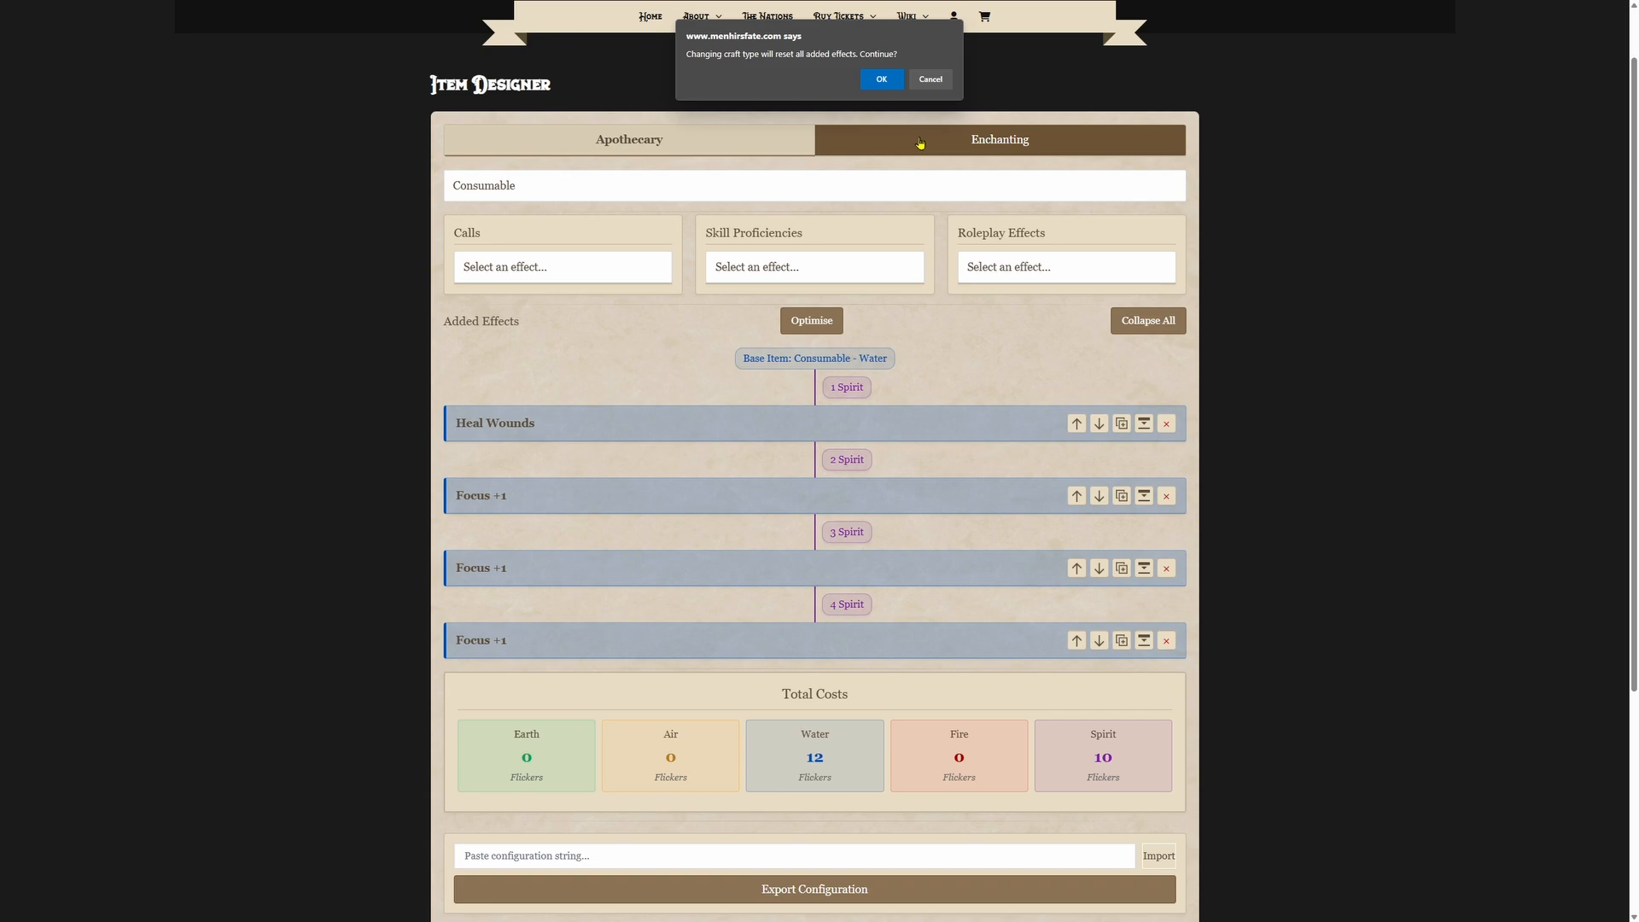
left_click(885, 80)
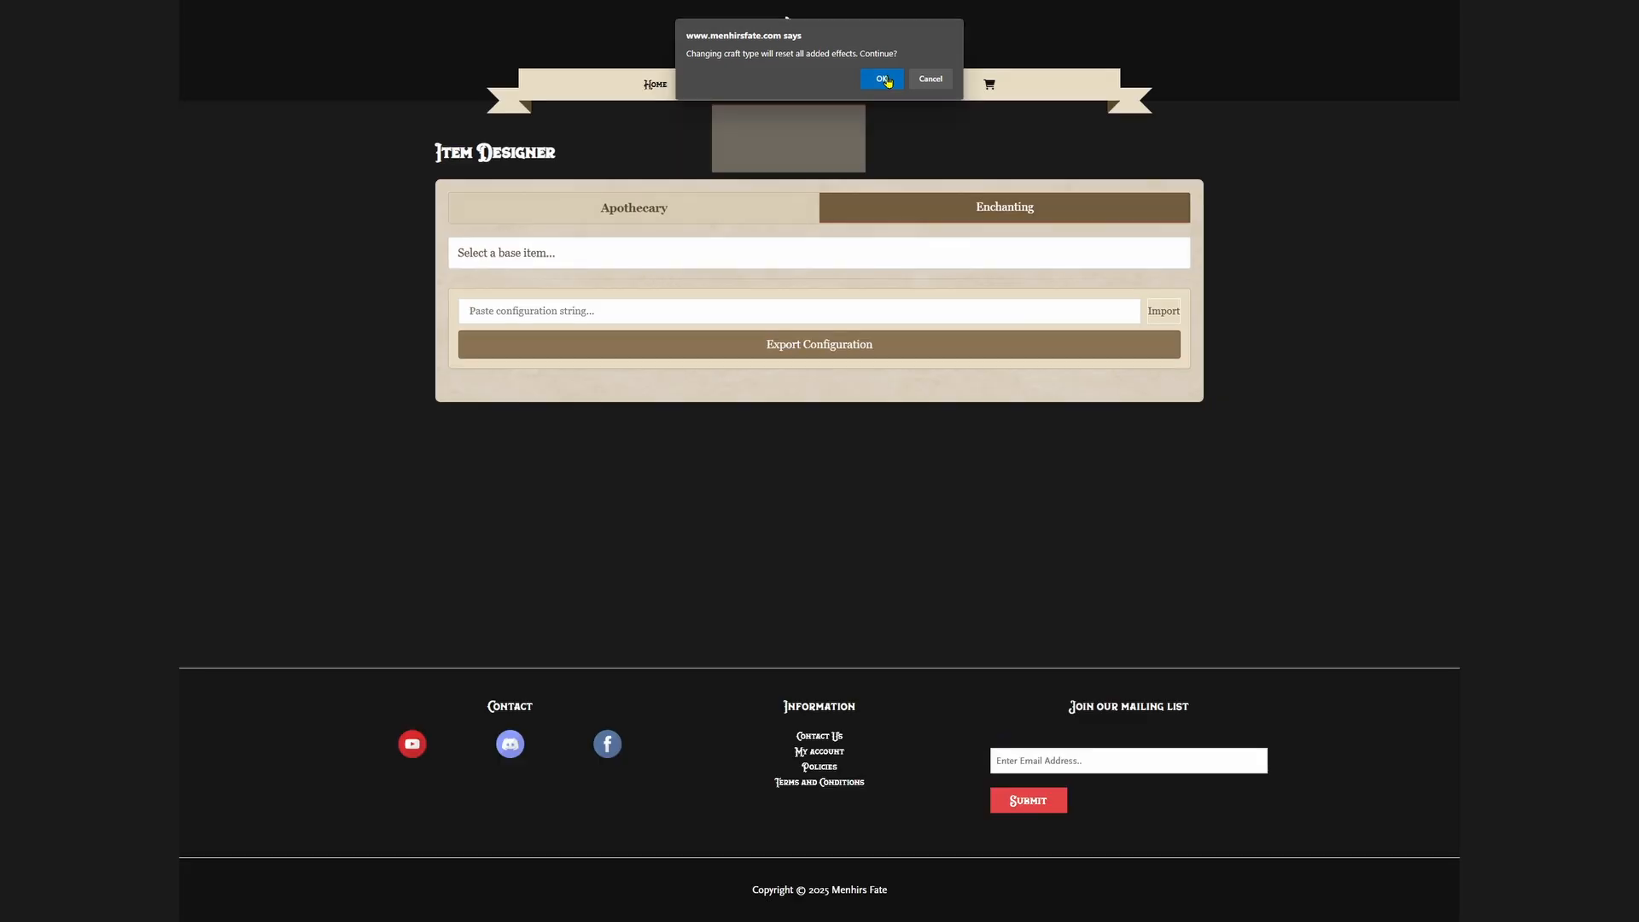
left_click(862, 256)
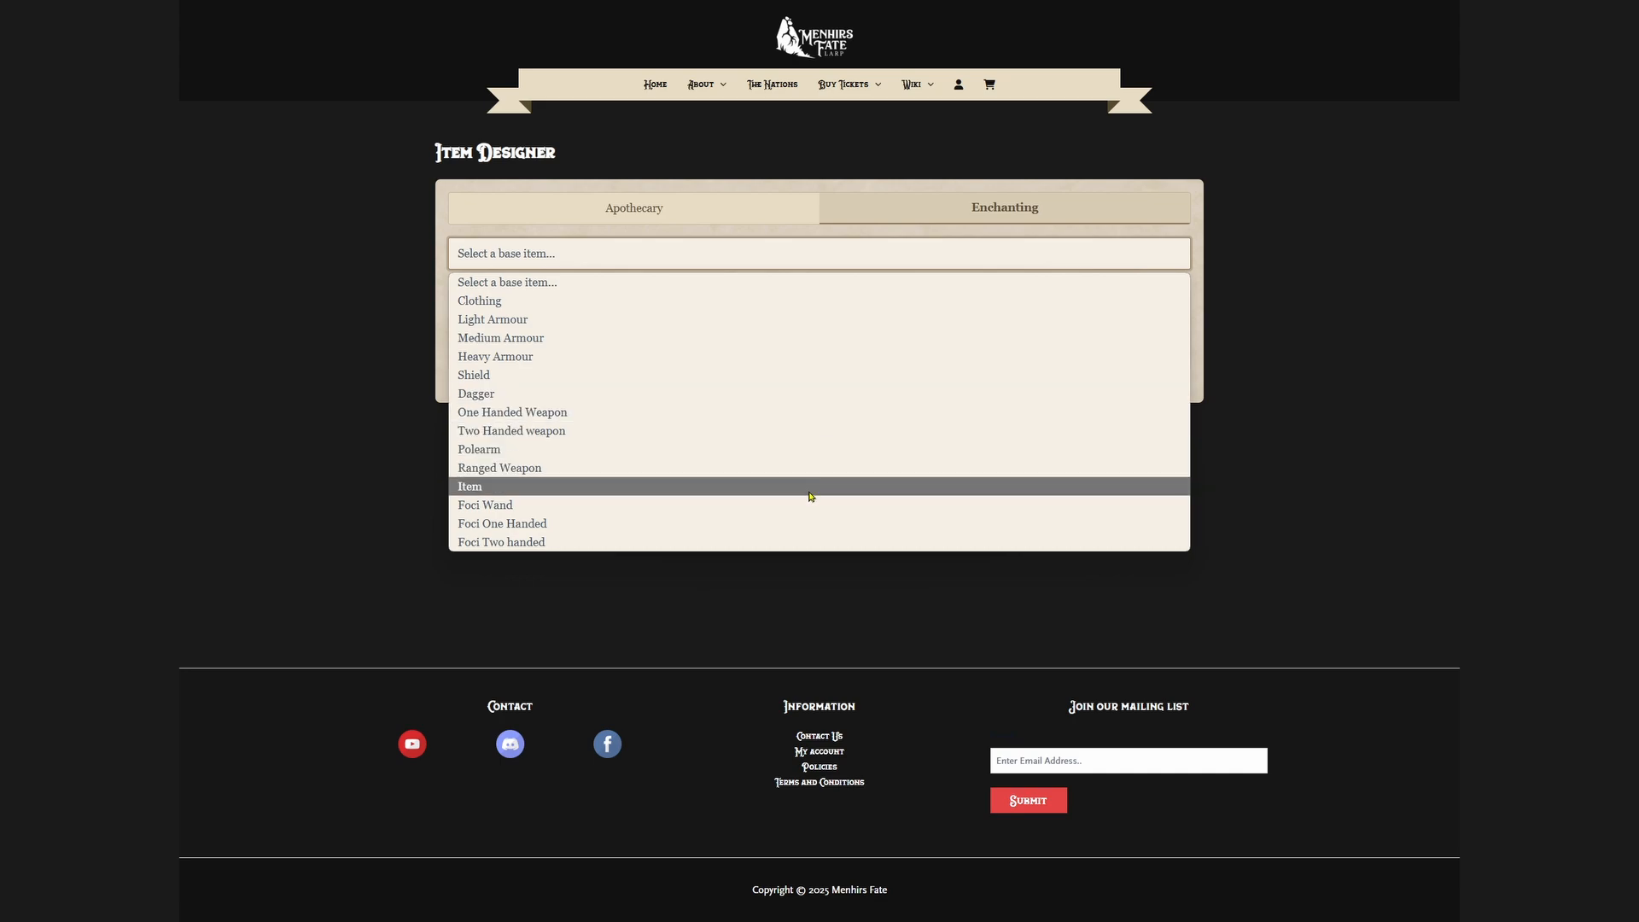
left_click(700, 413)
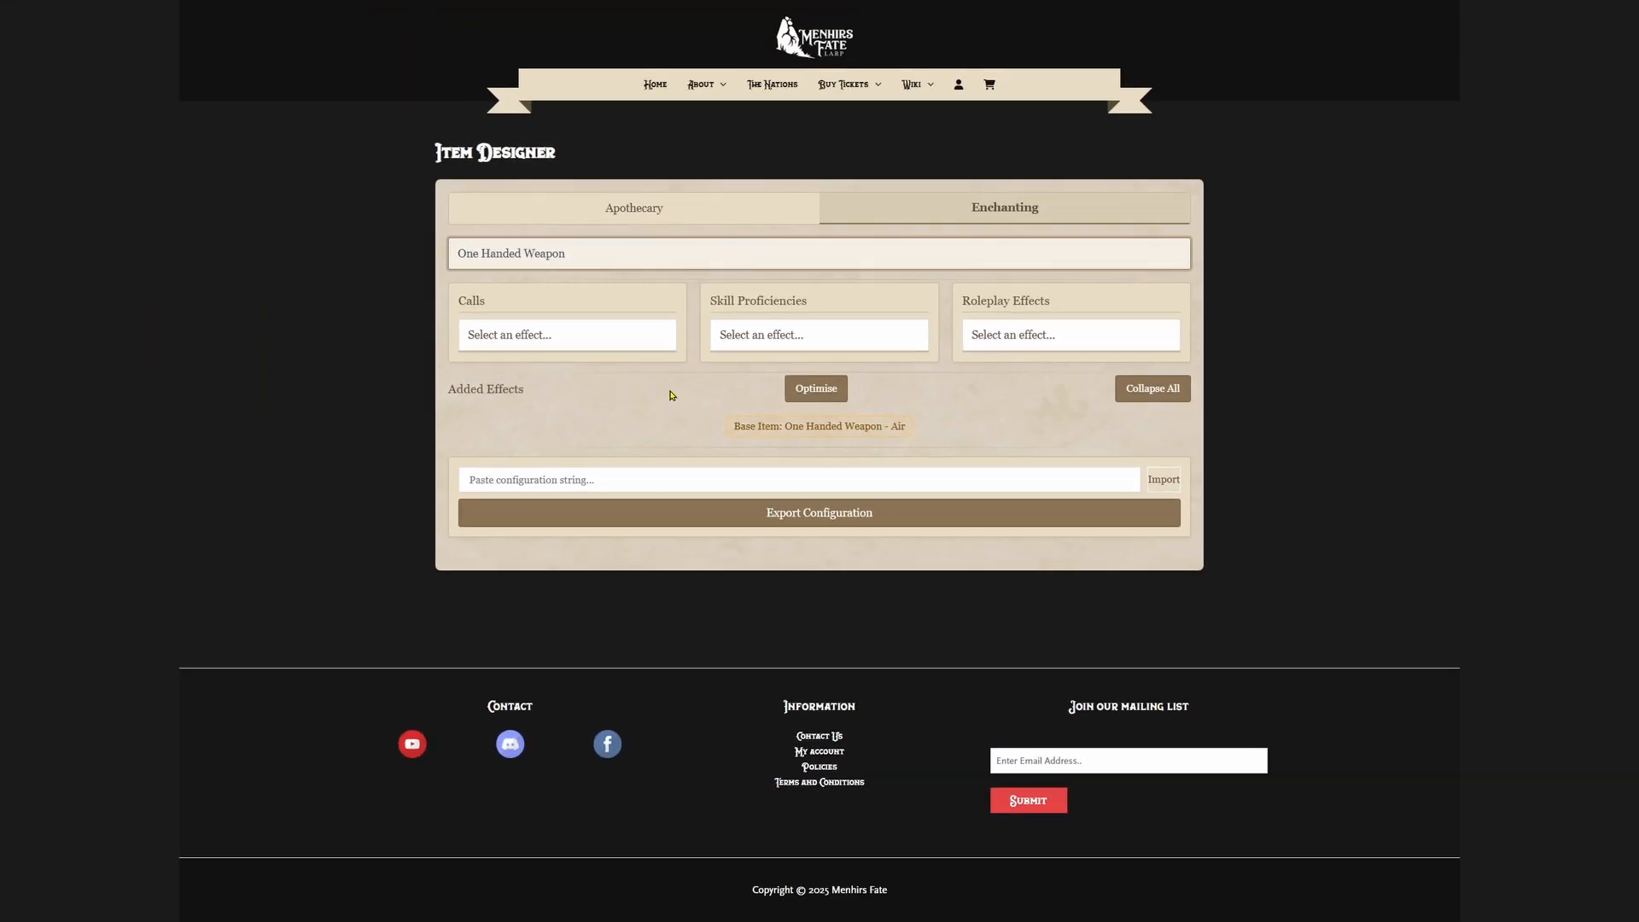
Step: Add the Stagger call to the one handed weapon and collapse its details
left_click(625, 334)
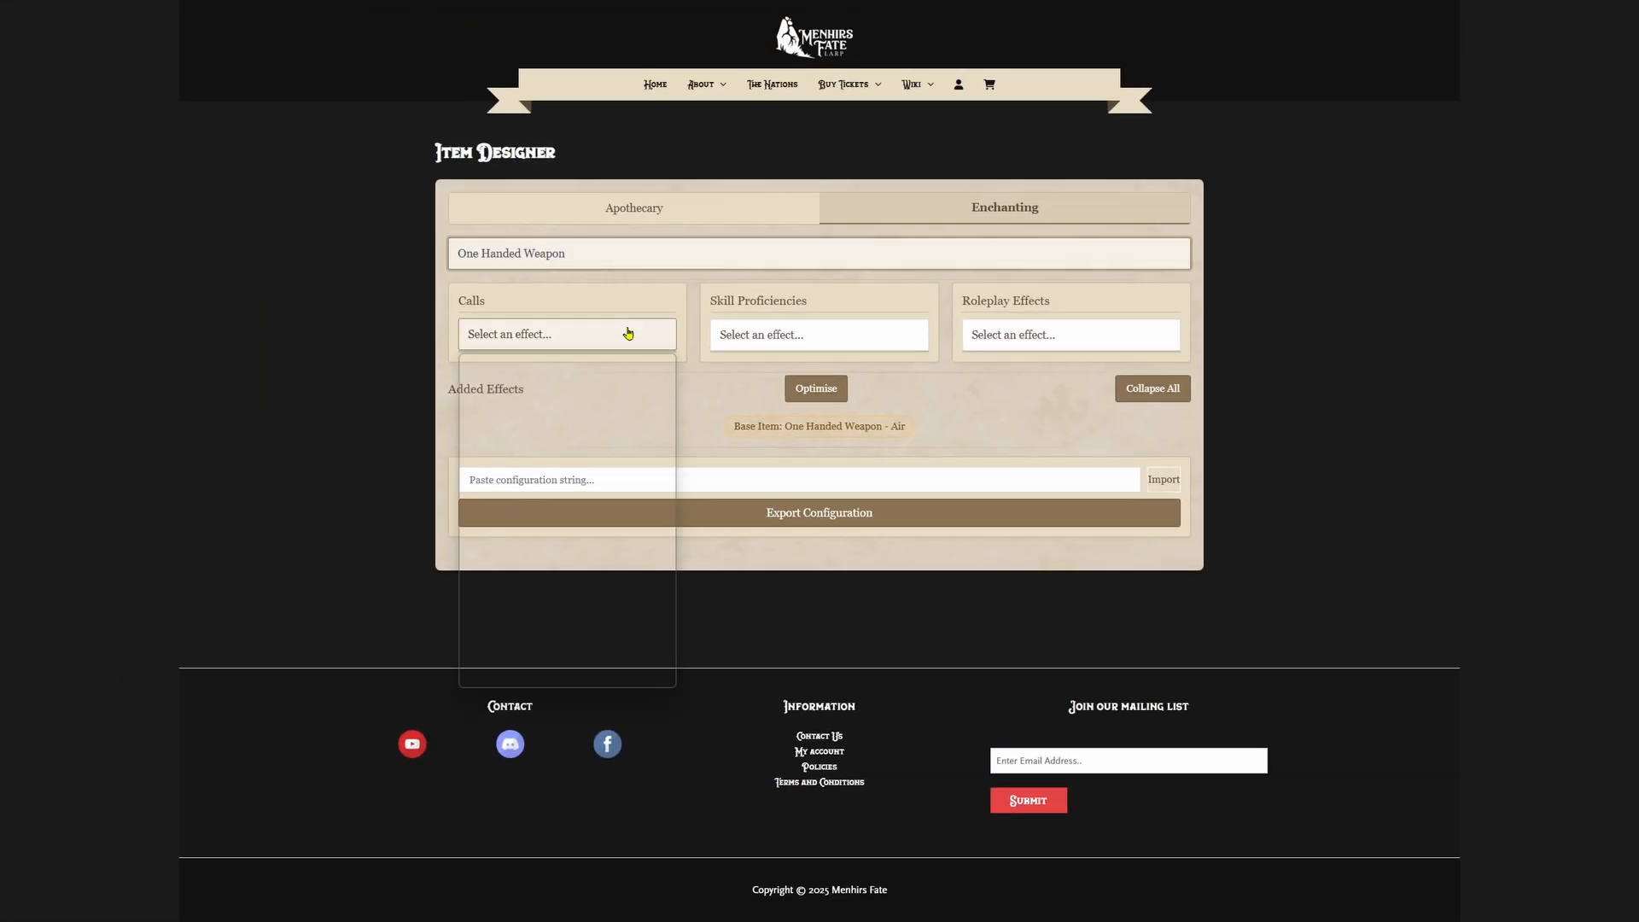
left_click(543, 493)
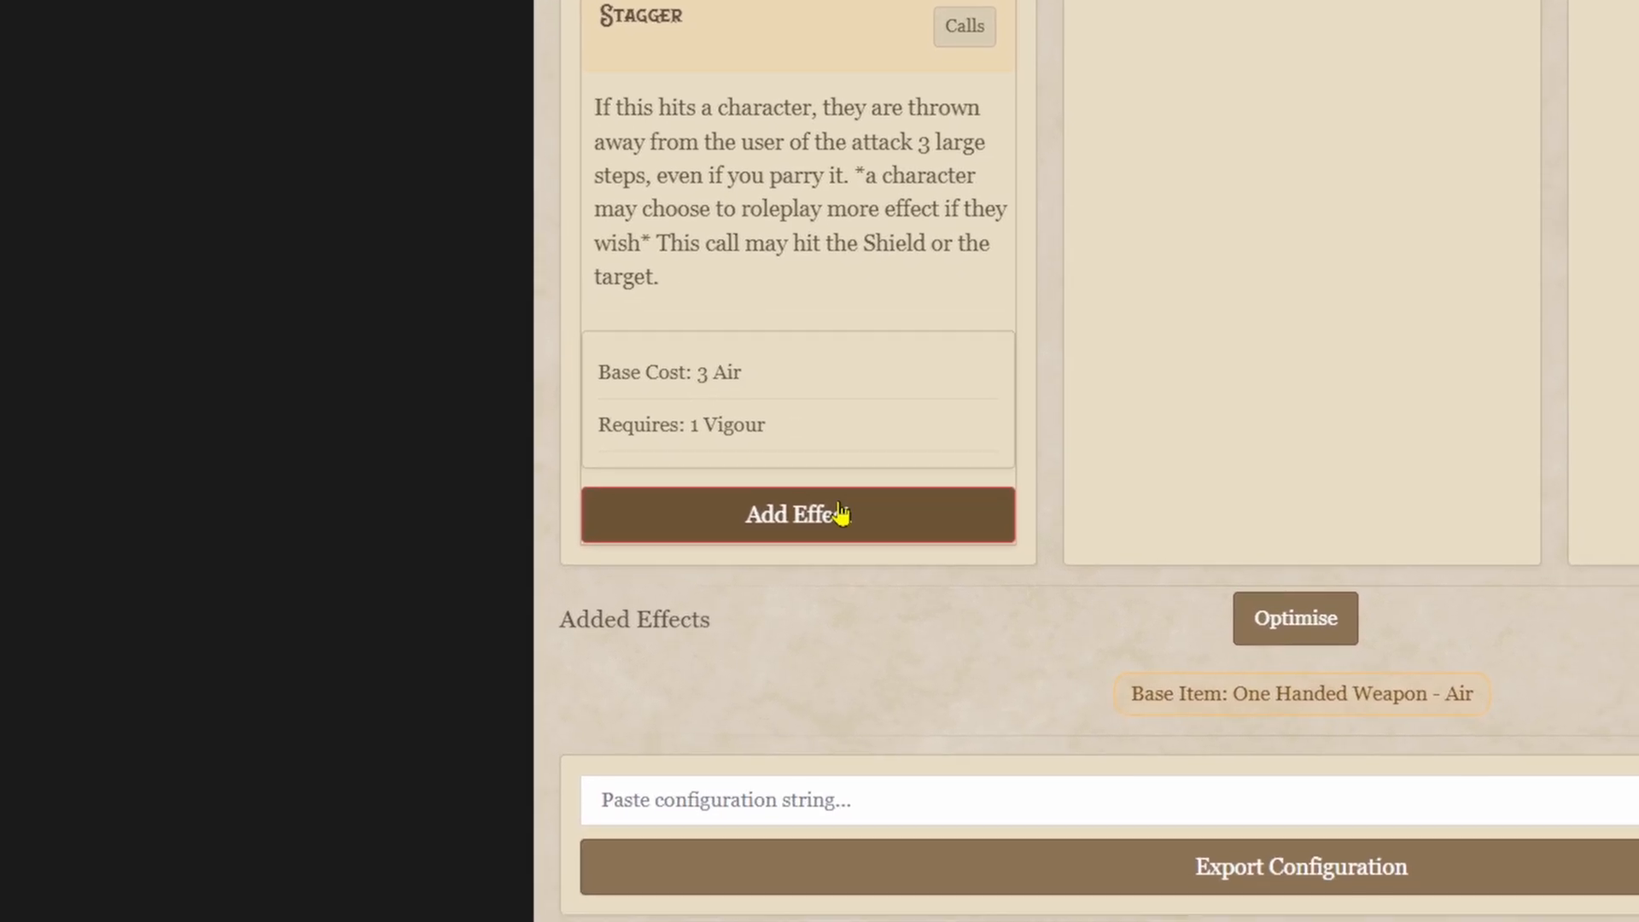
left_click(948, 748)
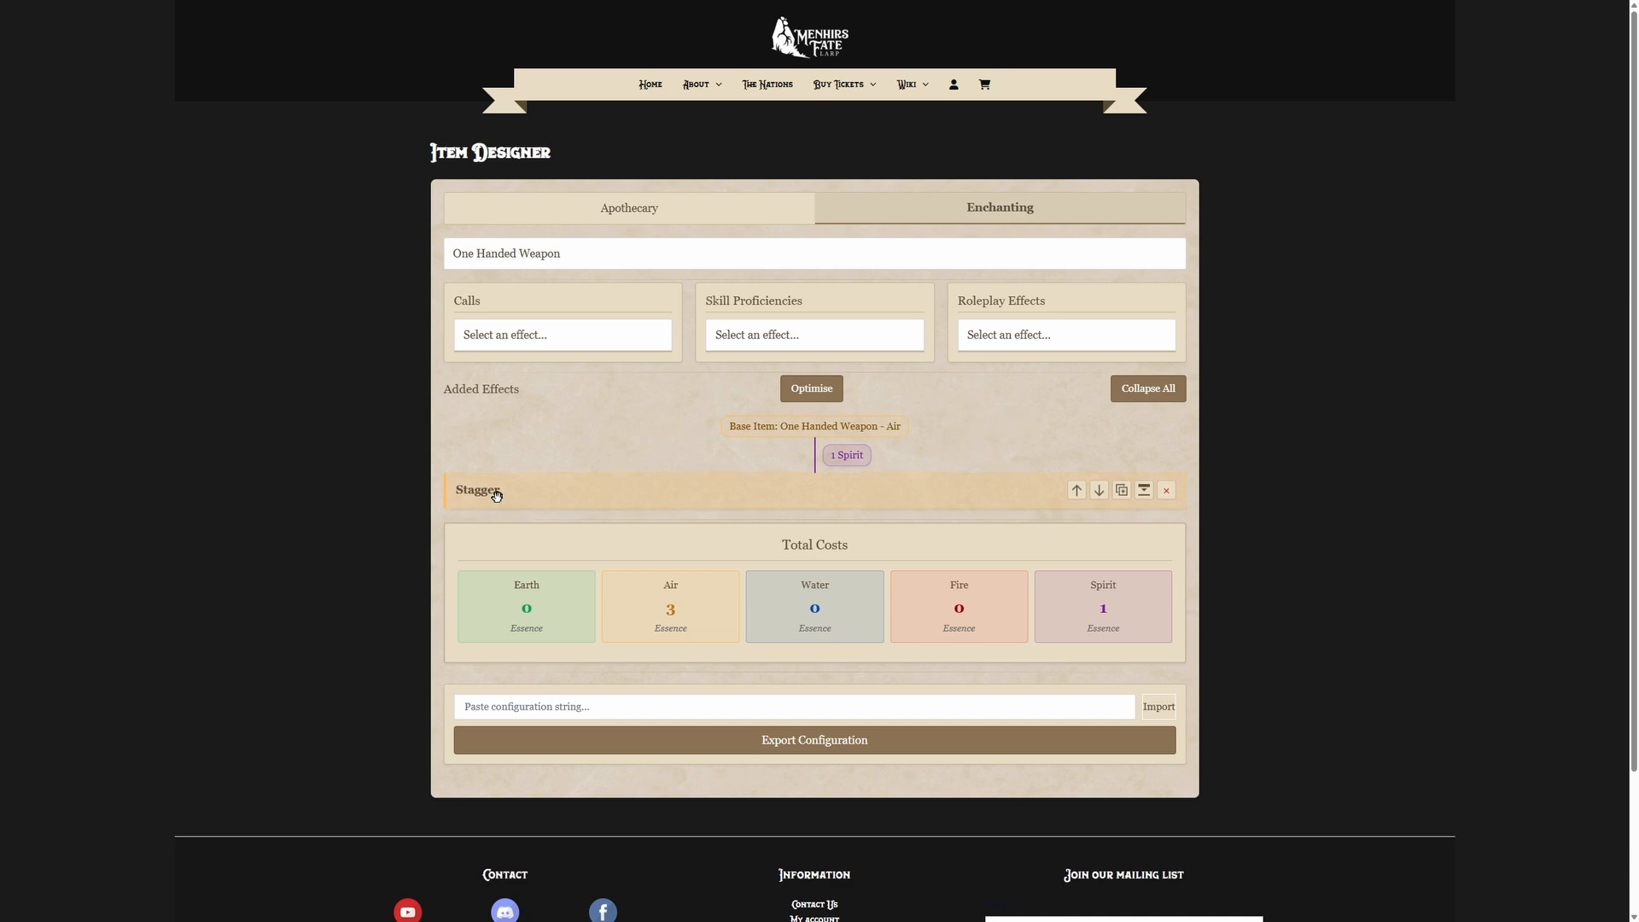
left_click(1144, 489)
Step: Add the Vigour Fuel skill proficiency after Stagger, duplicate it once, and highlight the Spirit cost between Stagger and Vigour Fuel
scroll(779, 325, "down", 2)
left_click(779, 165)
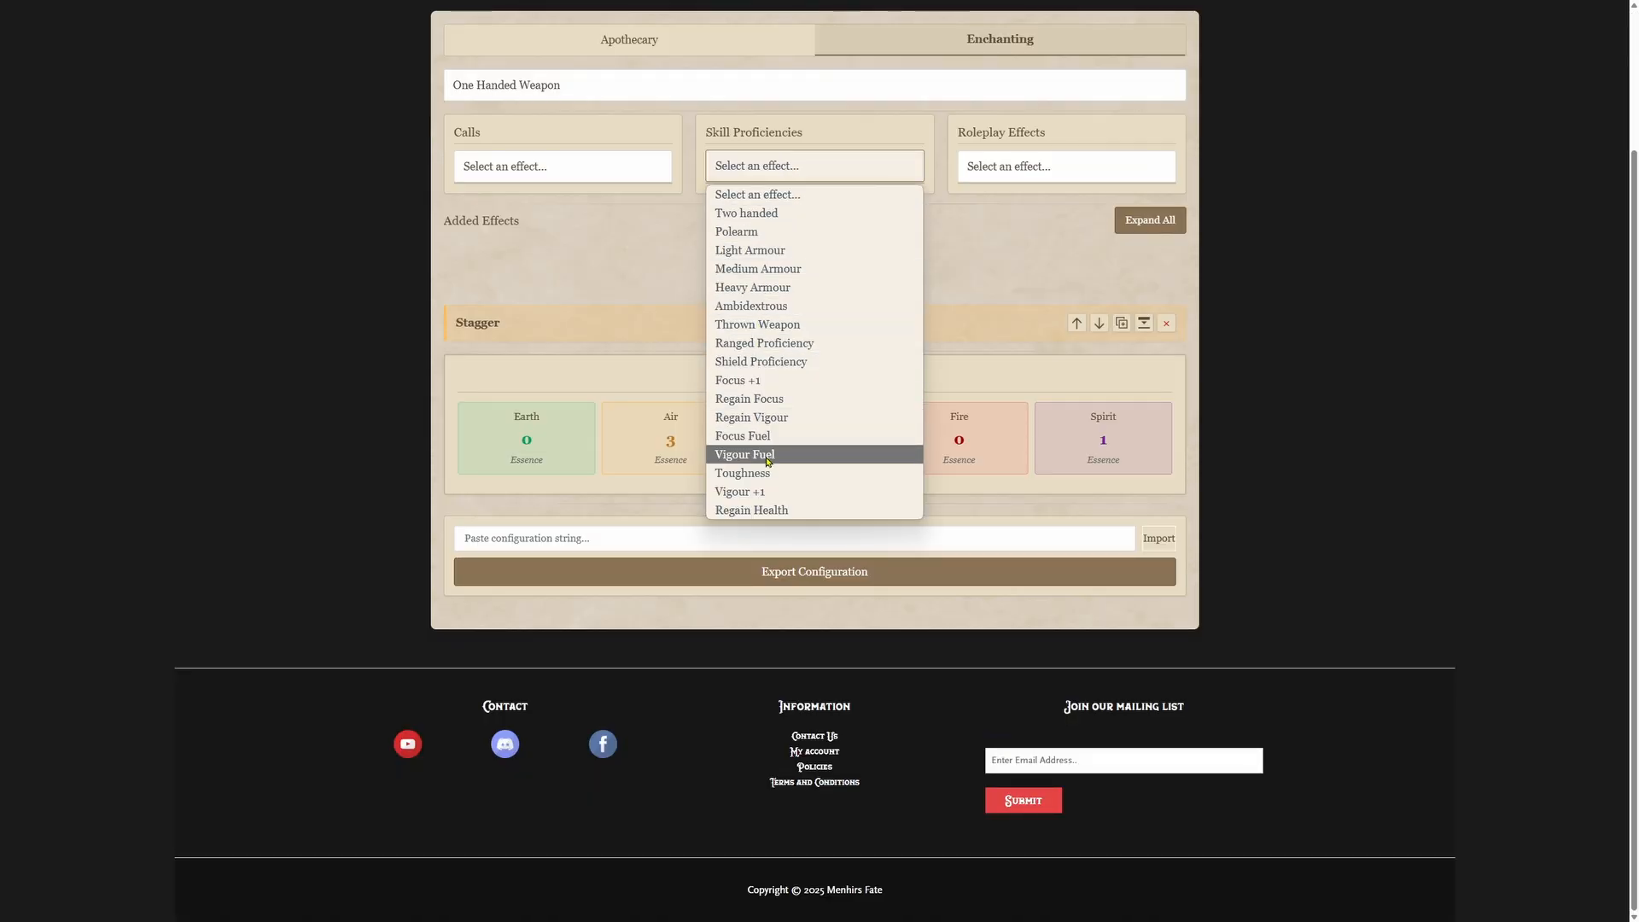
left_click(768, 454)
left_click(812, 336)
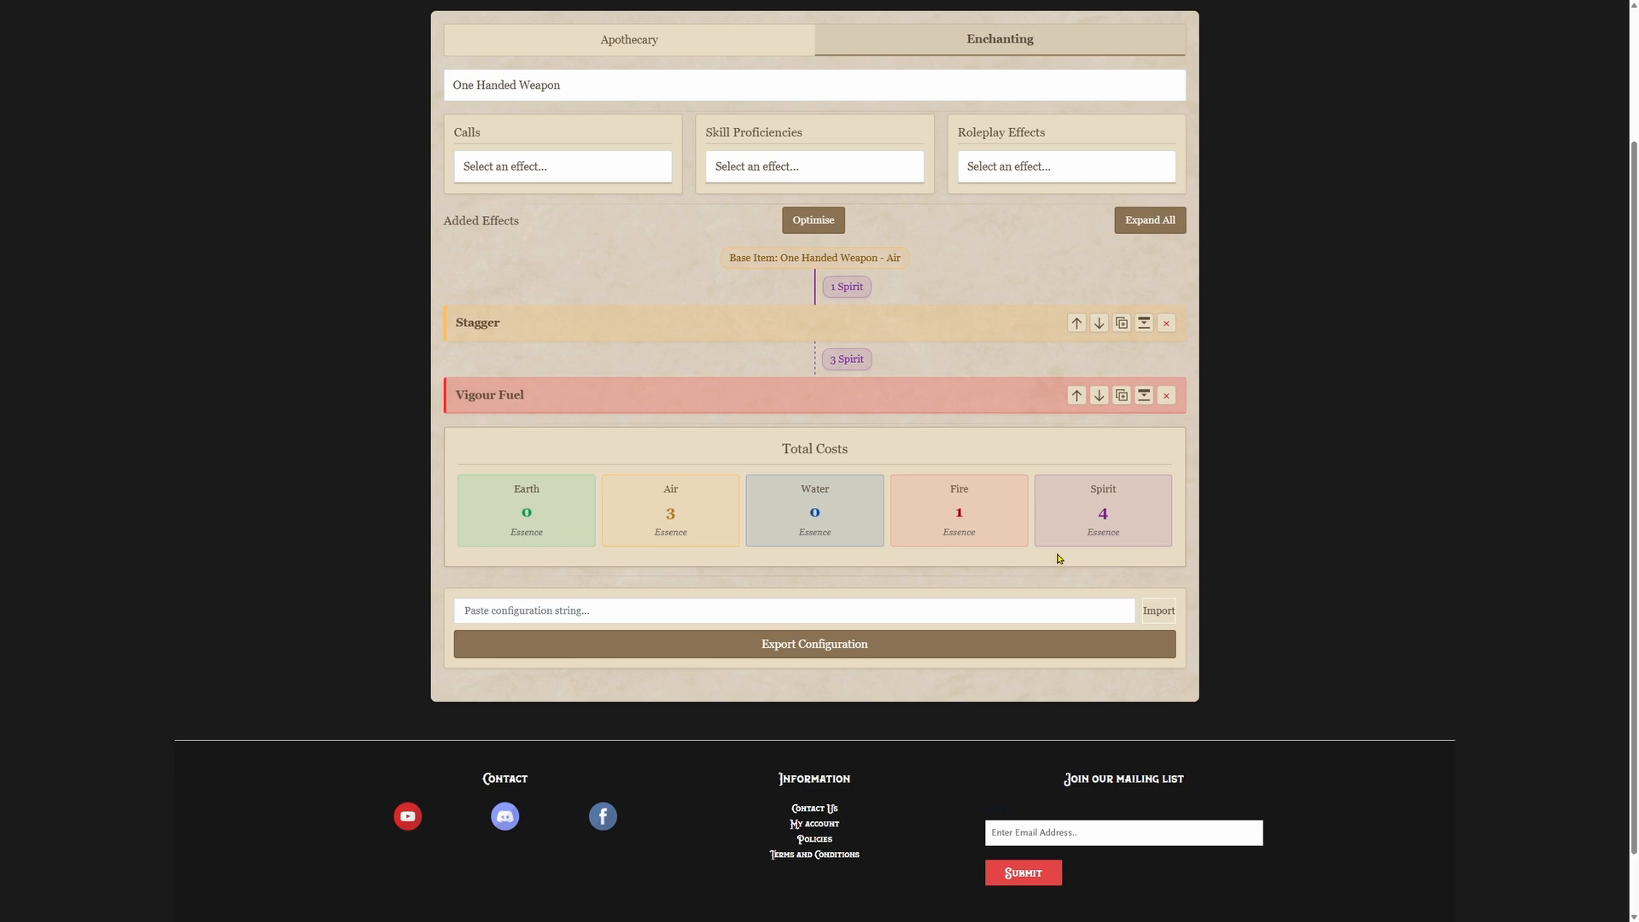
left_click(1122, 395)
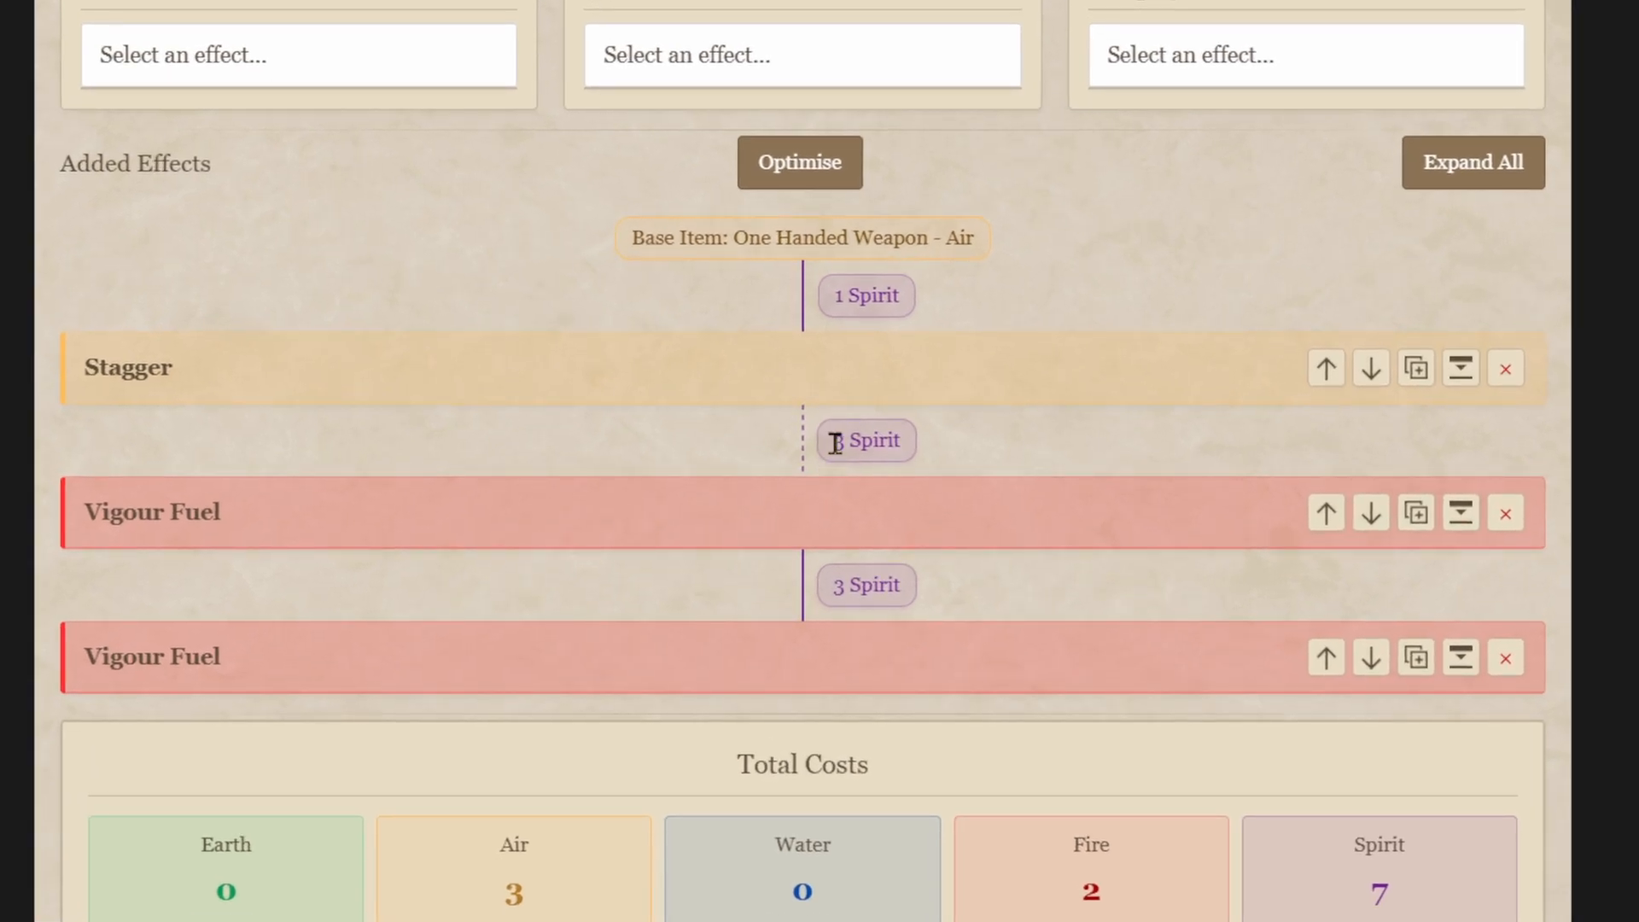
left_click_drag(836, 442, 905, 449)
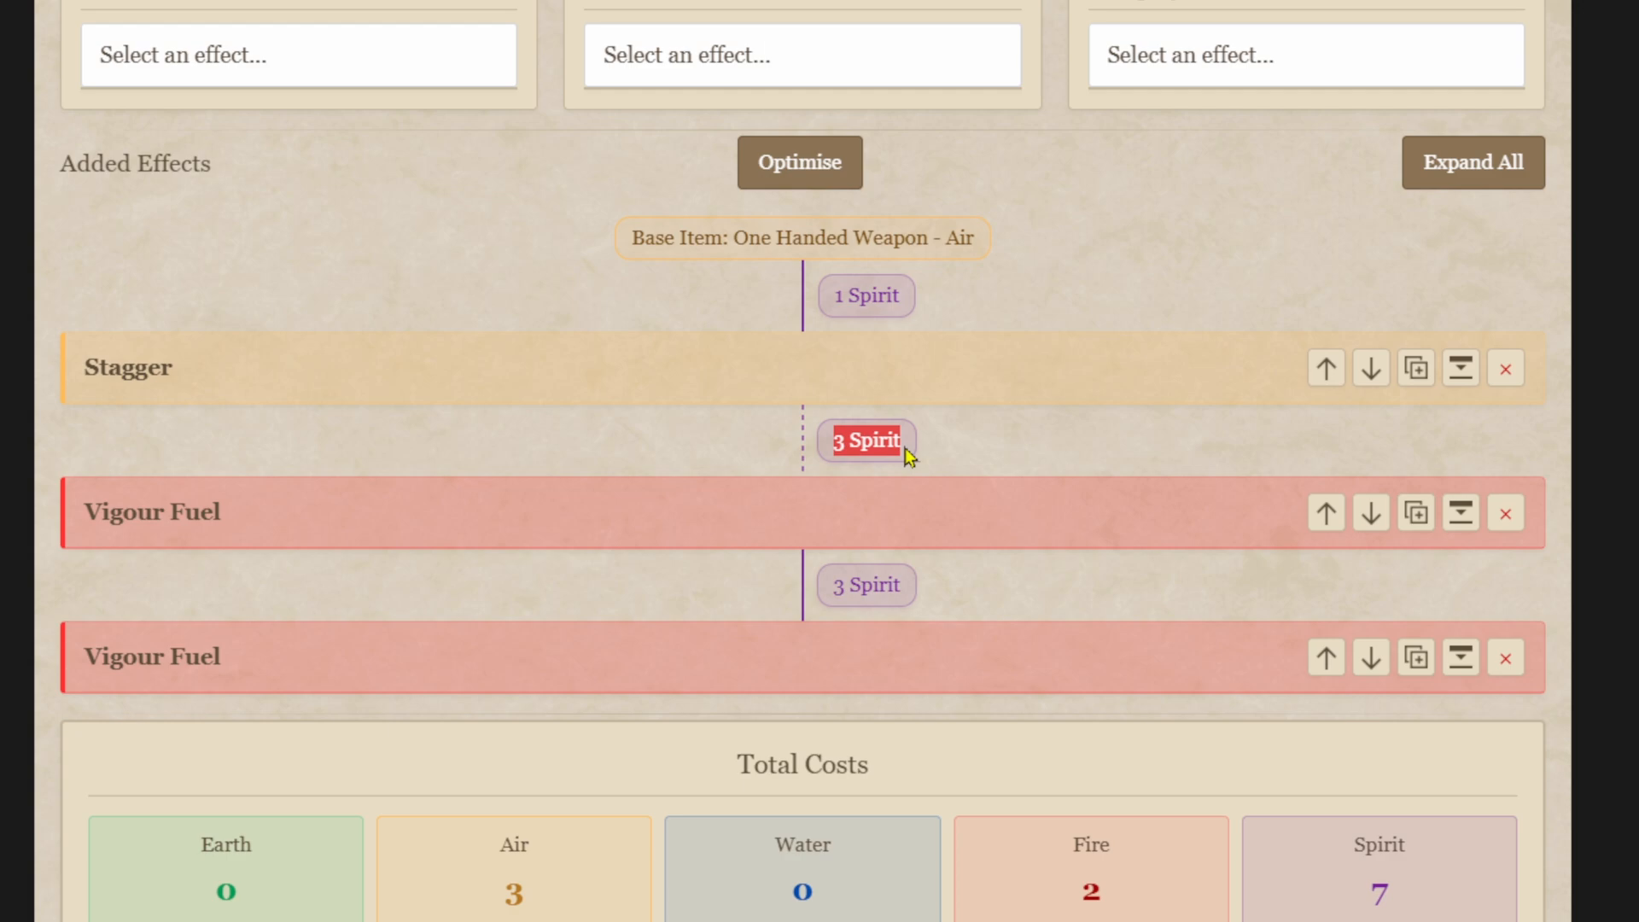
Step: Export the one handed weapon's configuration and paste the exported string into the configuration string field
left_click(905, 447)
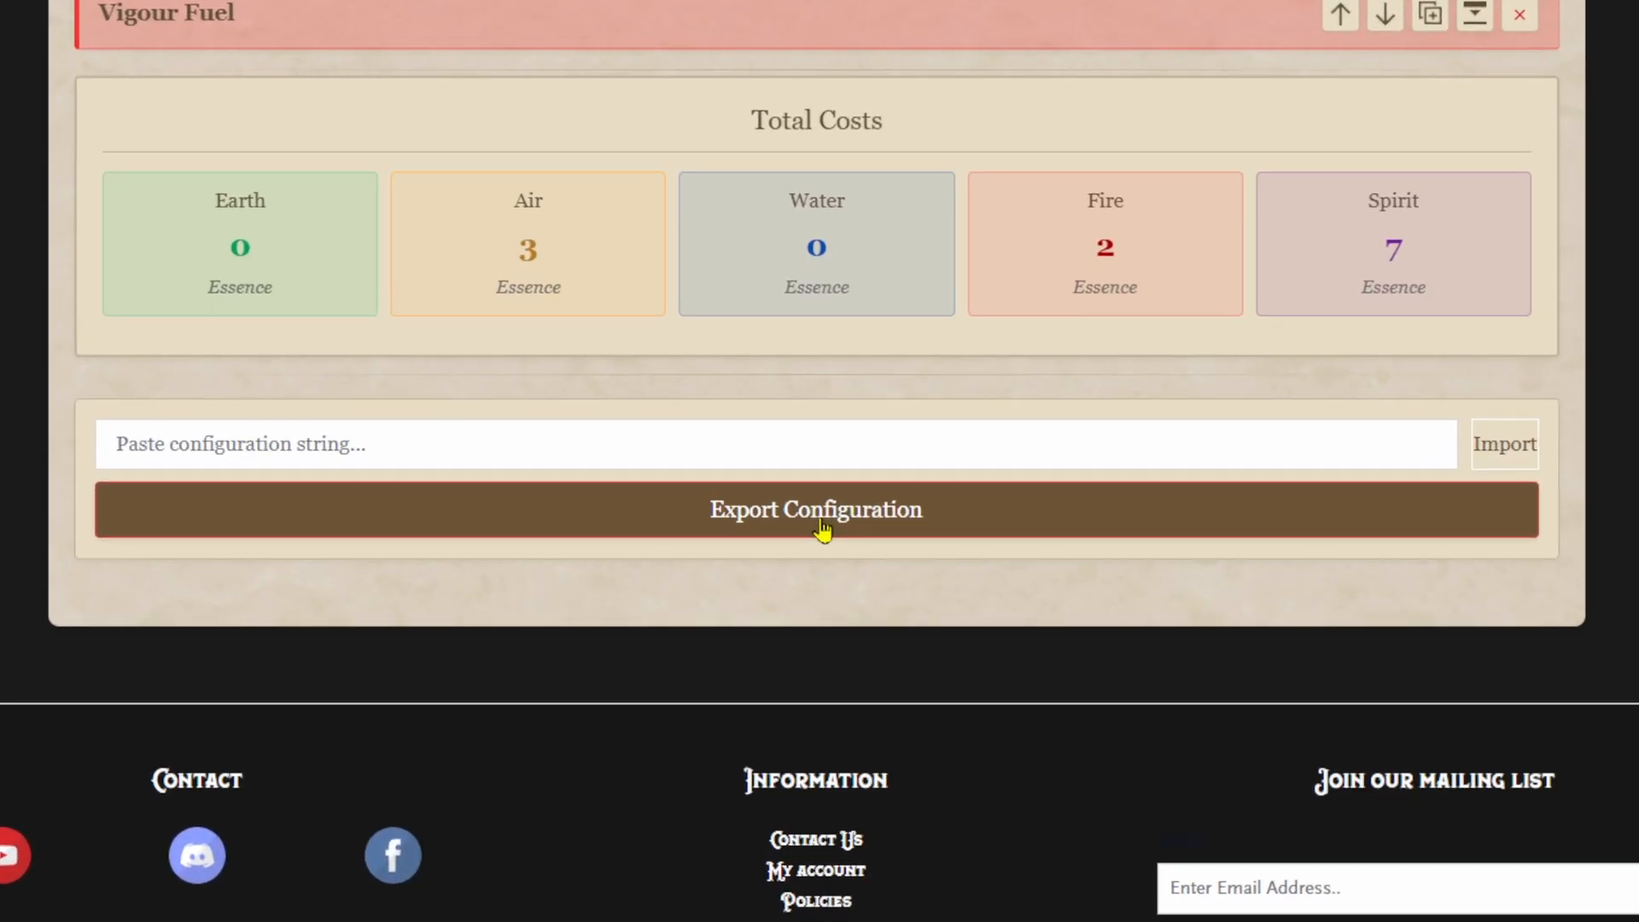
left_click(822, 529)
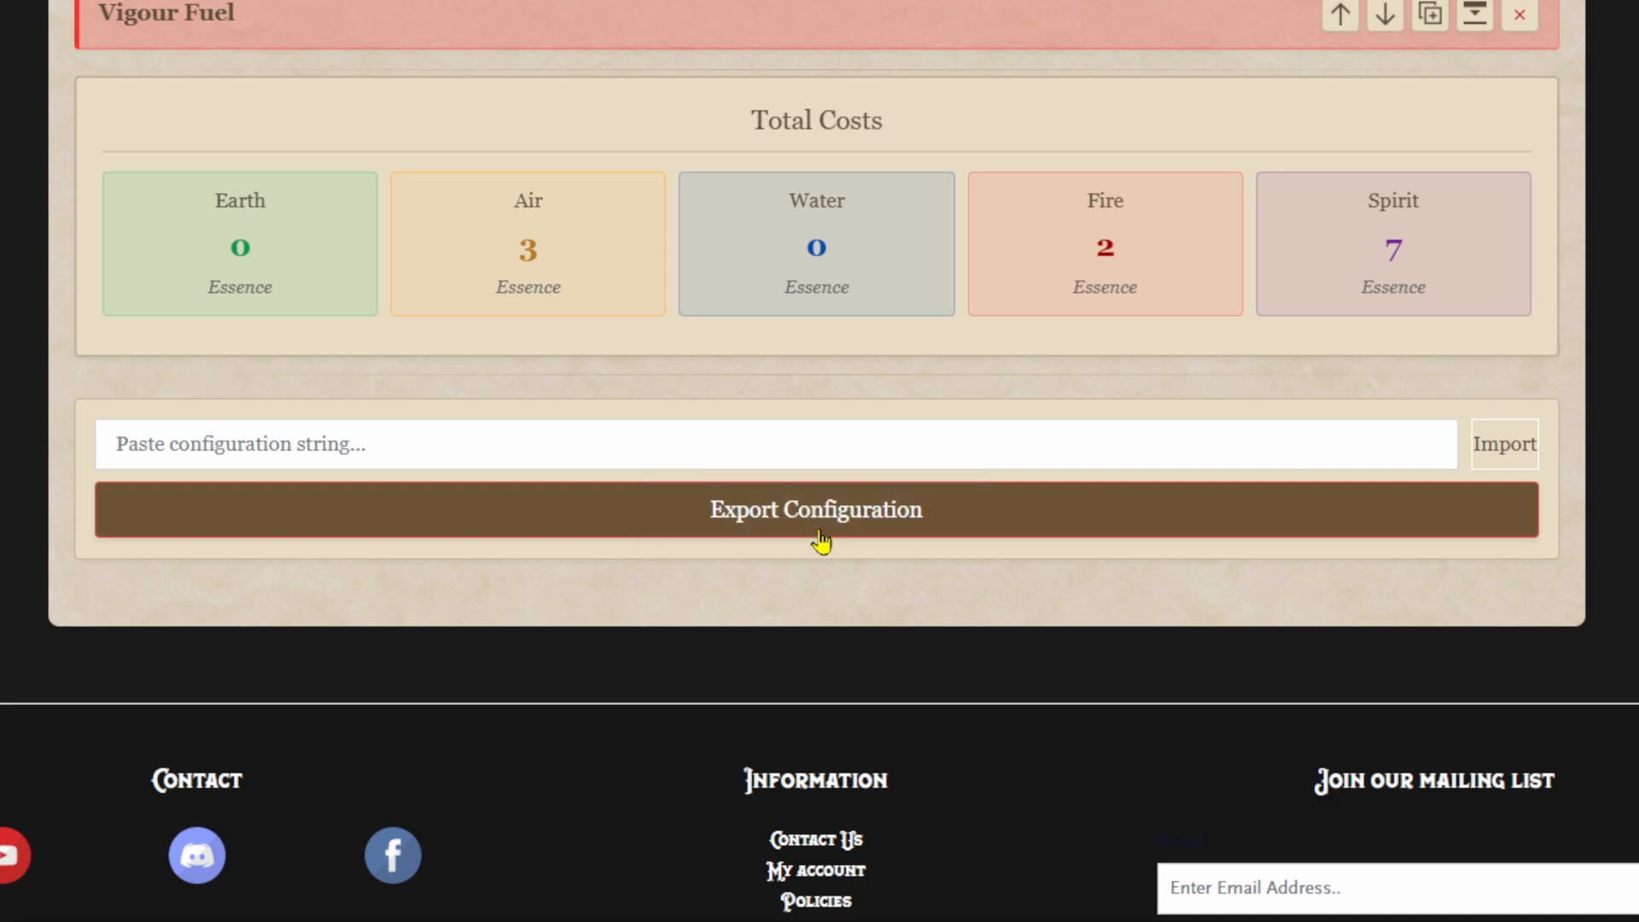
left_click(743, 453)
key("ctrl+v")
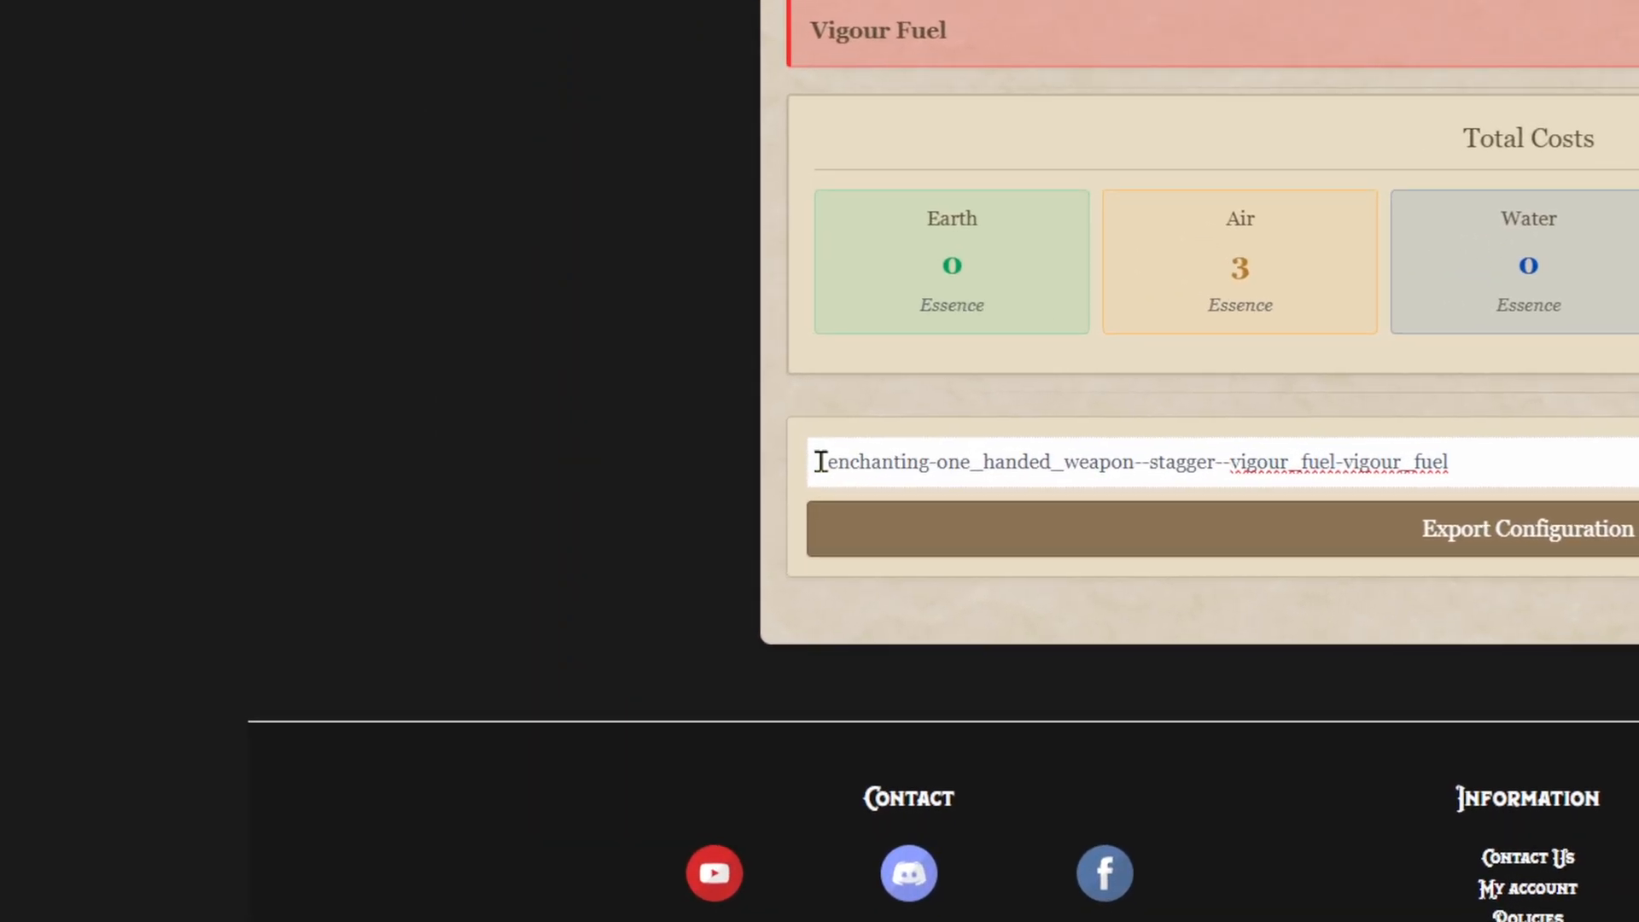
Step: Highlight in turn the enchanting-one_handed_weapon, stagger and vigour_fuel-vigour_fuel parts of the configuration string to examine its structure
left_click_drag(528, 457, 549, 457)
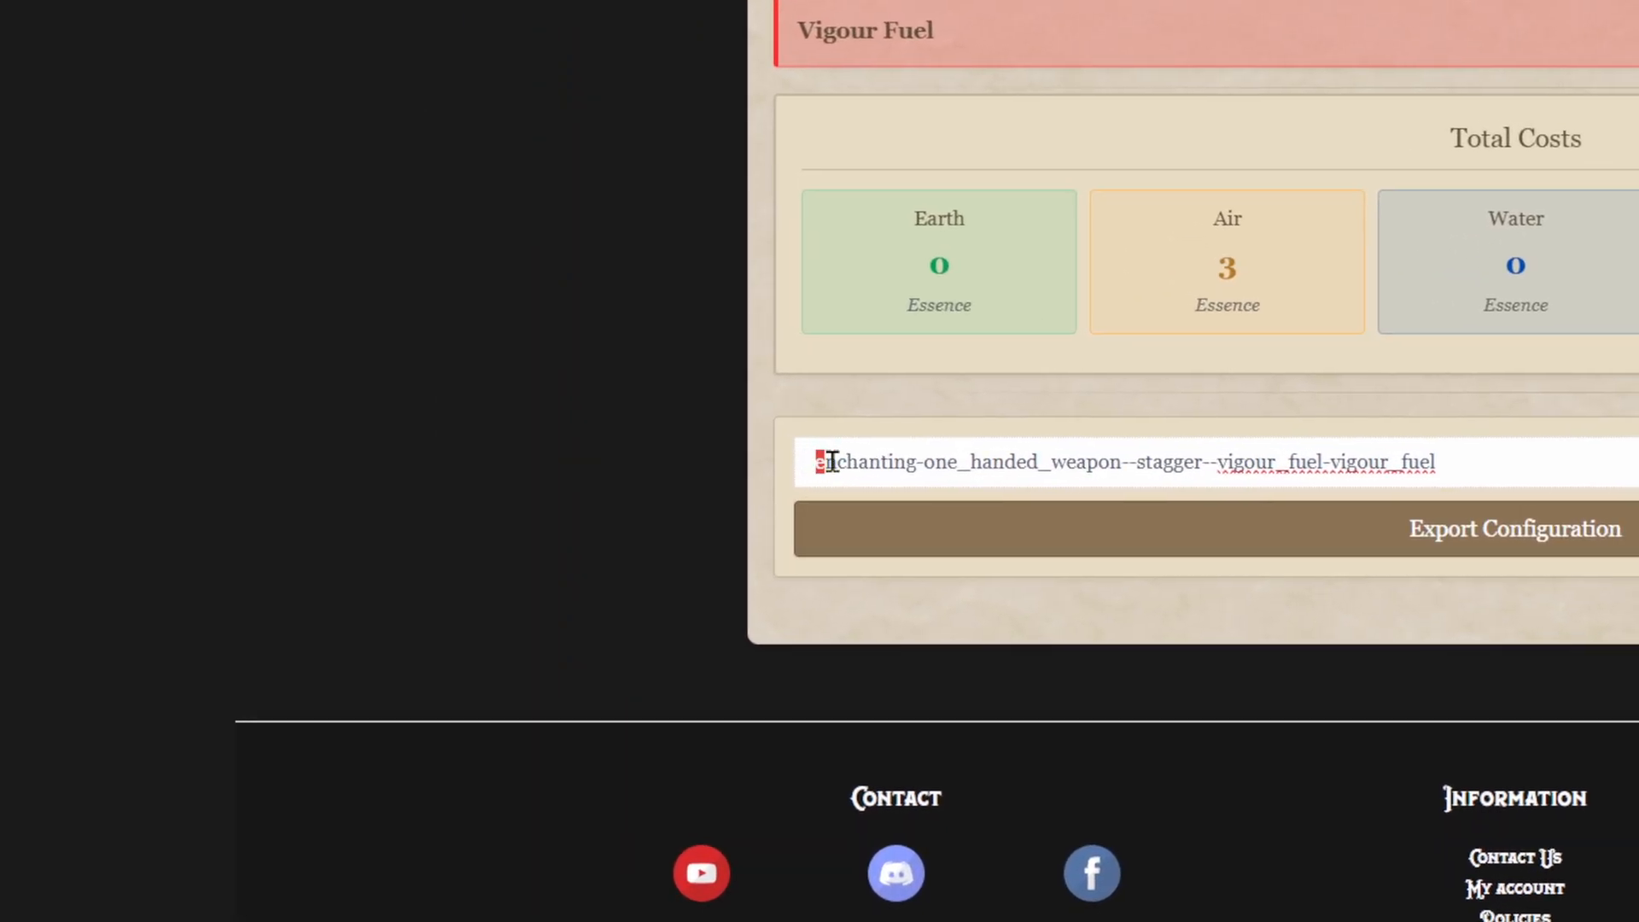
left_click_drag(833, 462, 1120, 465)
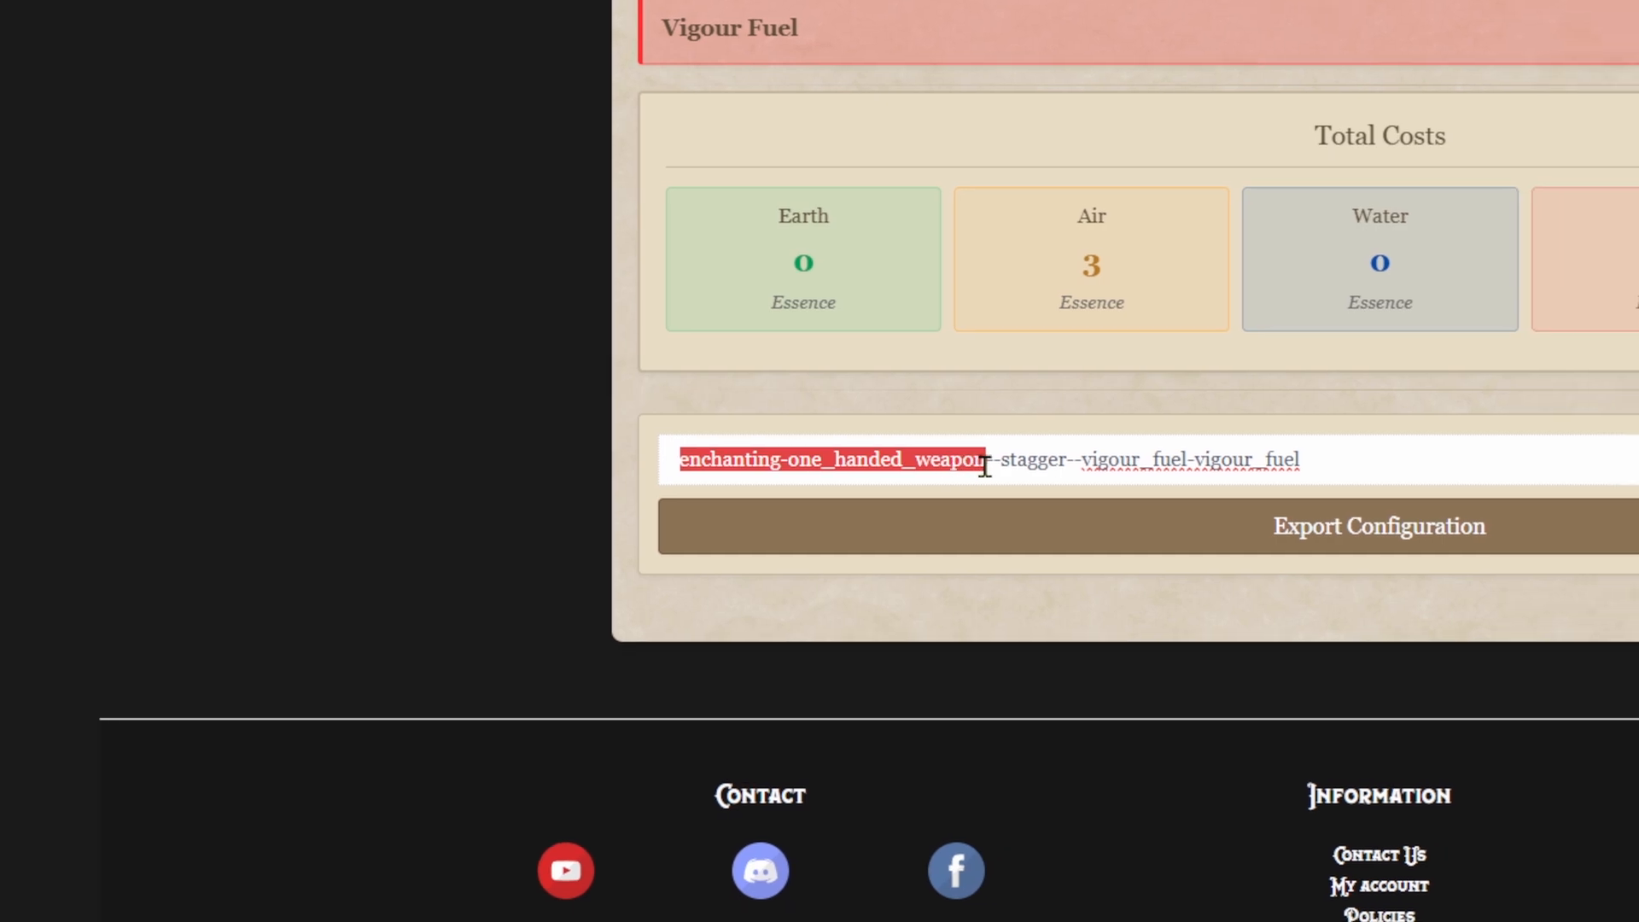
left_click_drag(1003, 461, 1096, 462)
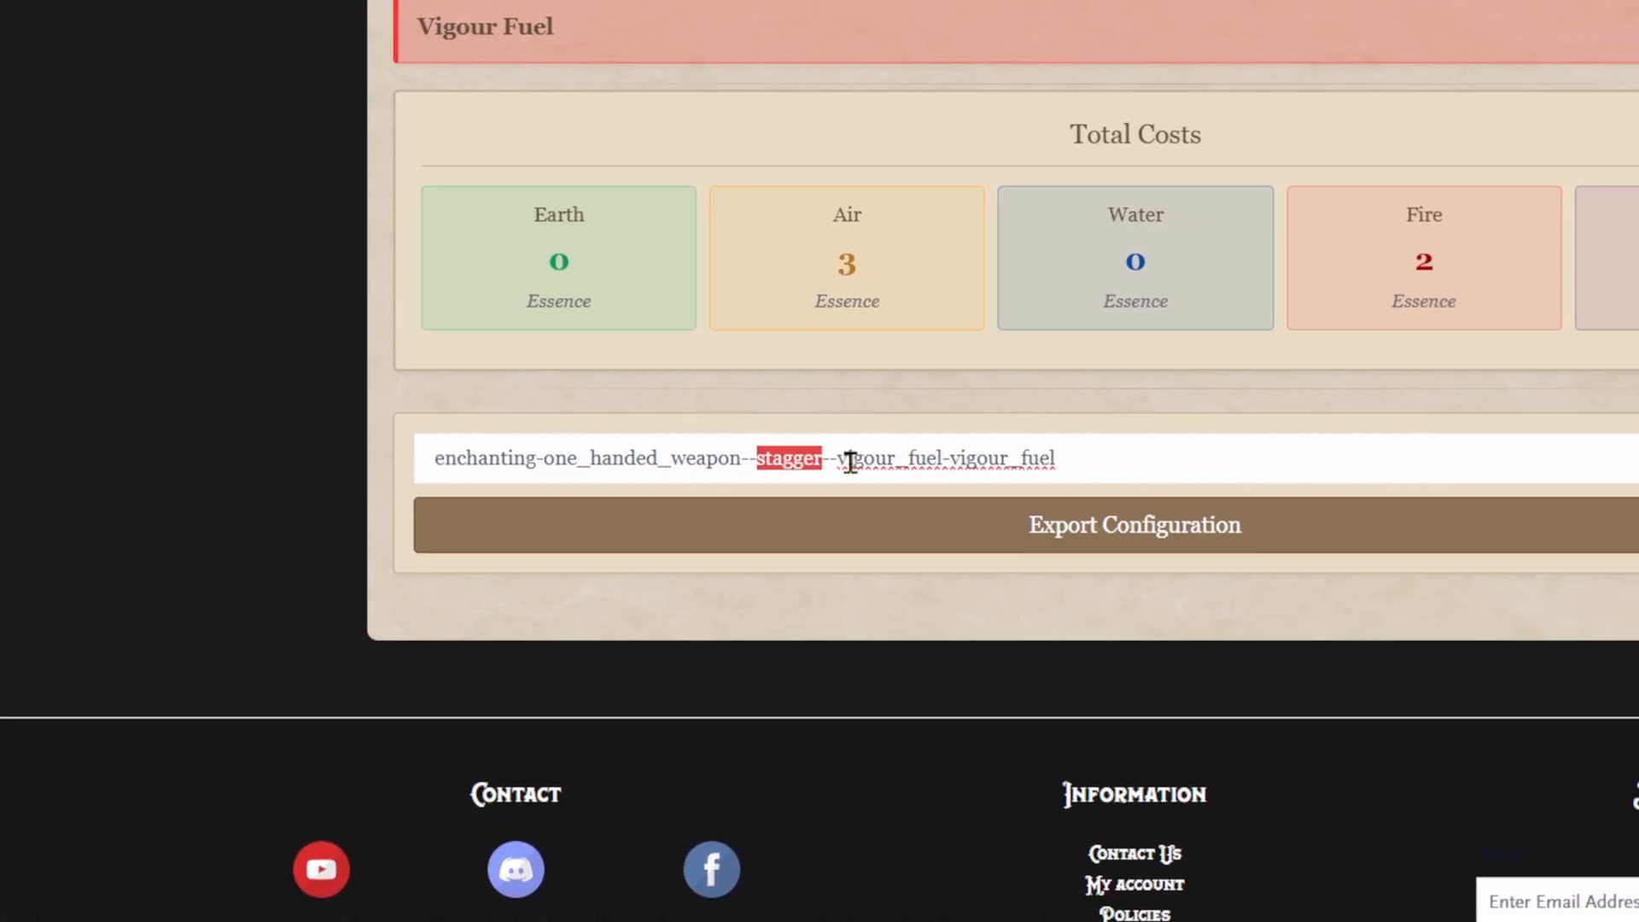
left_click_drag(840, 462, 1055, 461)
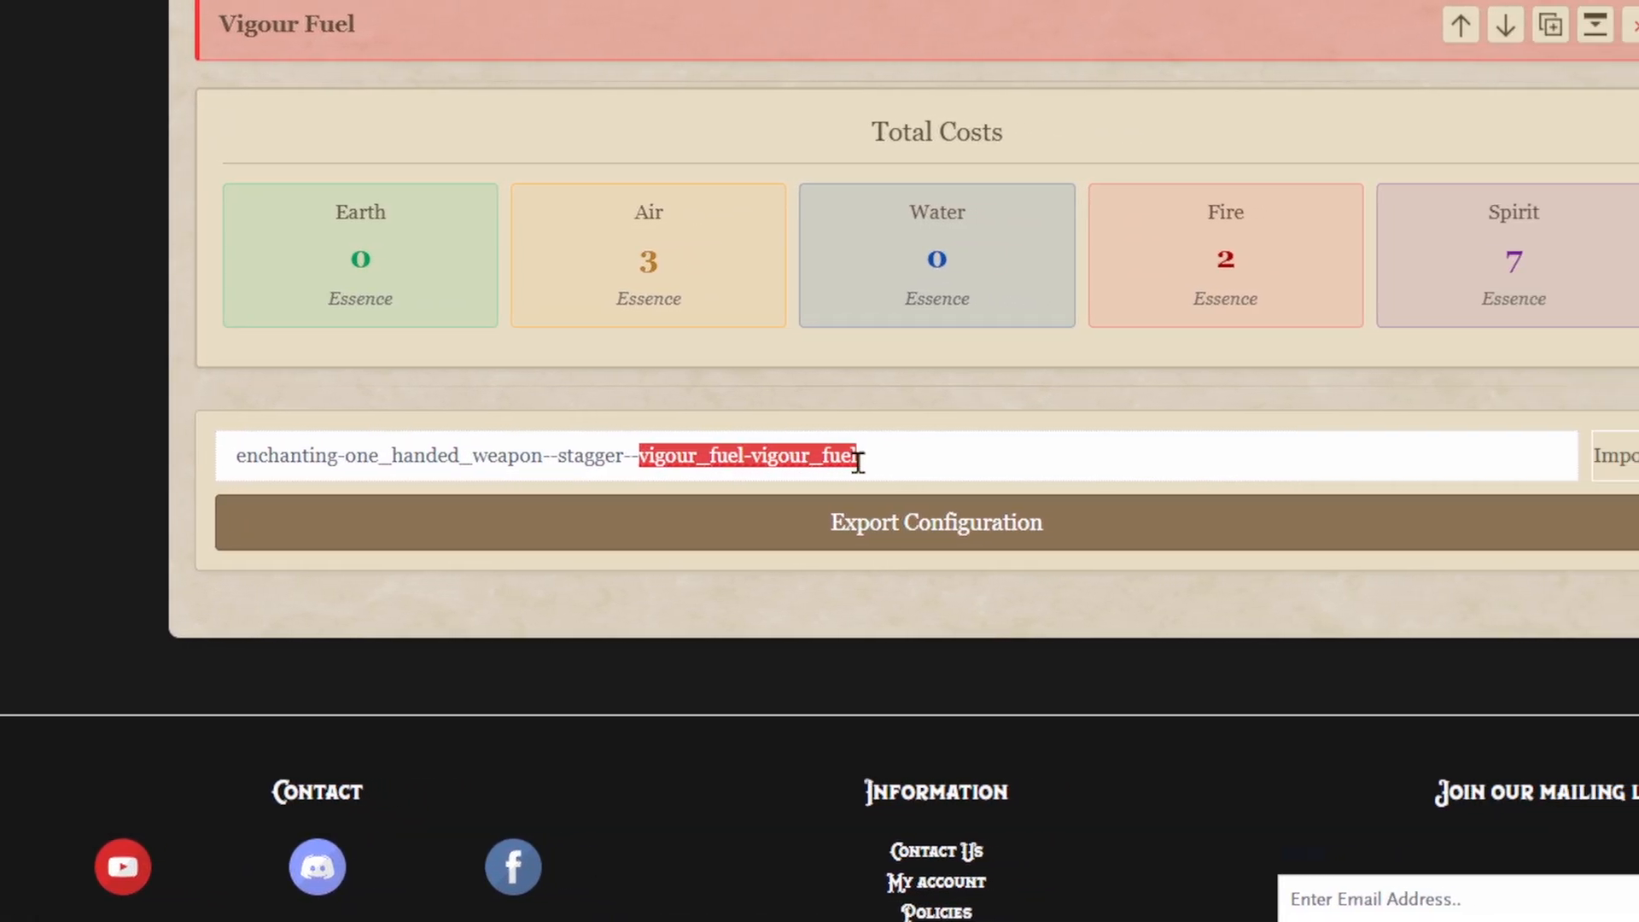
left_click(857, 461)
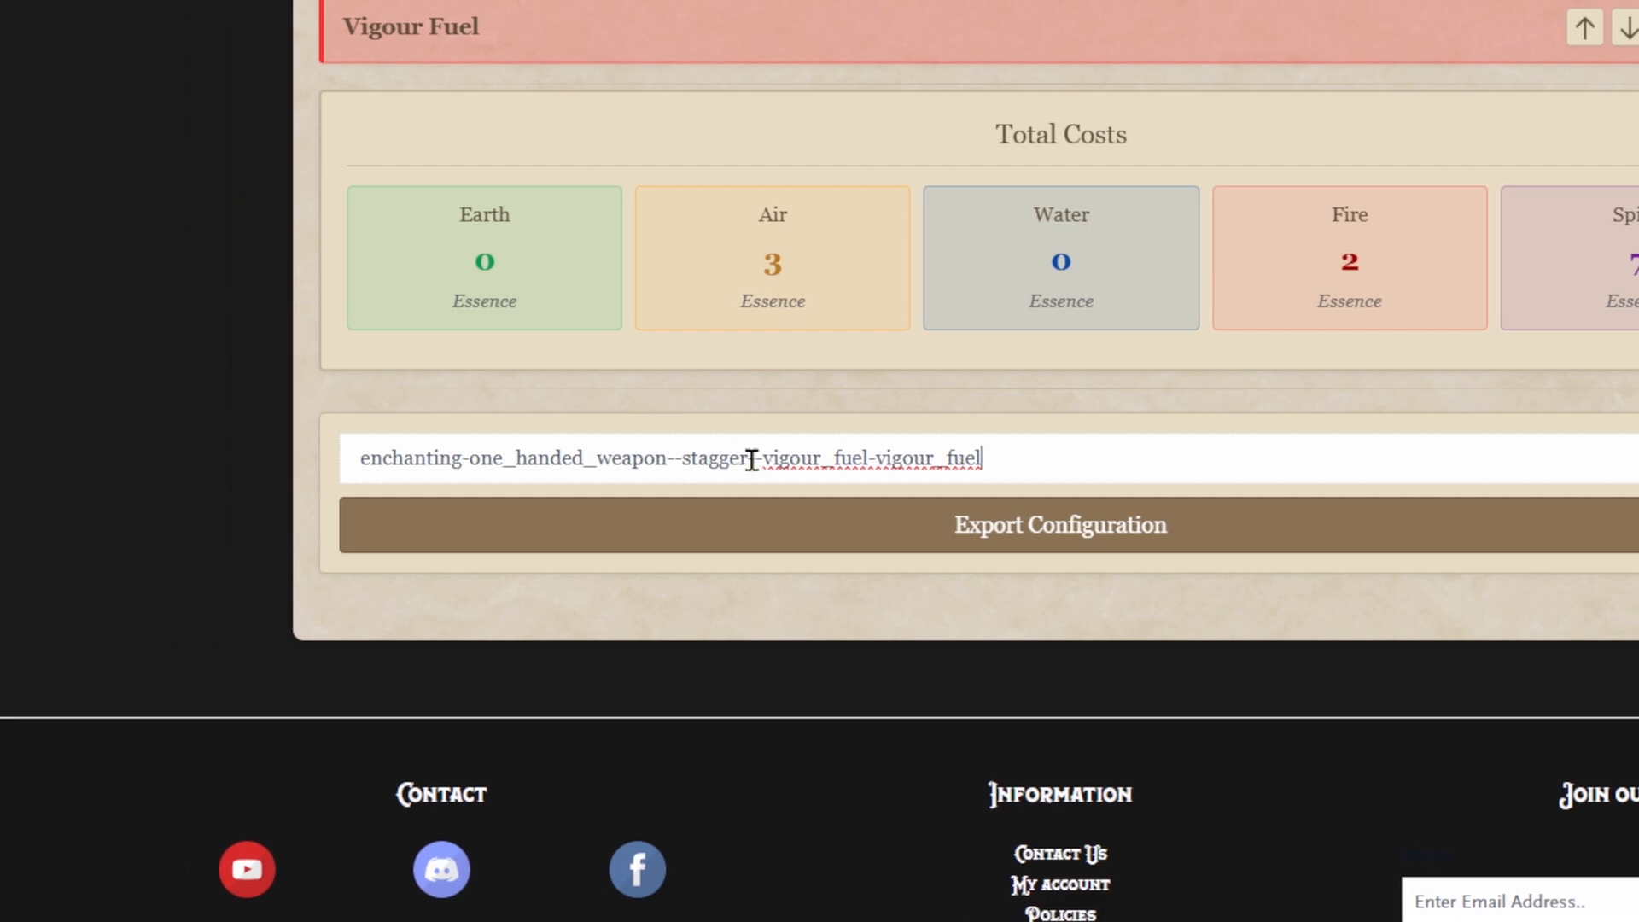
Step: Examine the separators in the configuration string, between stagger and vigour_fuel and between the two vigour_fuel entries
left_click_drag(755, 460, 765, 460)
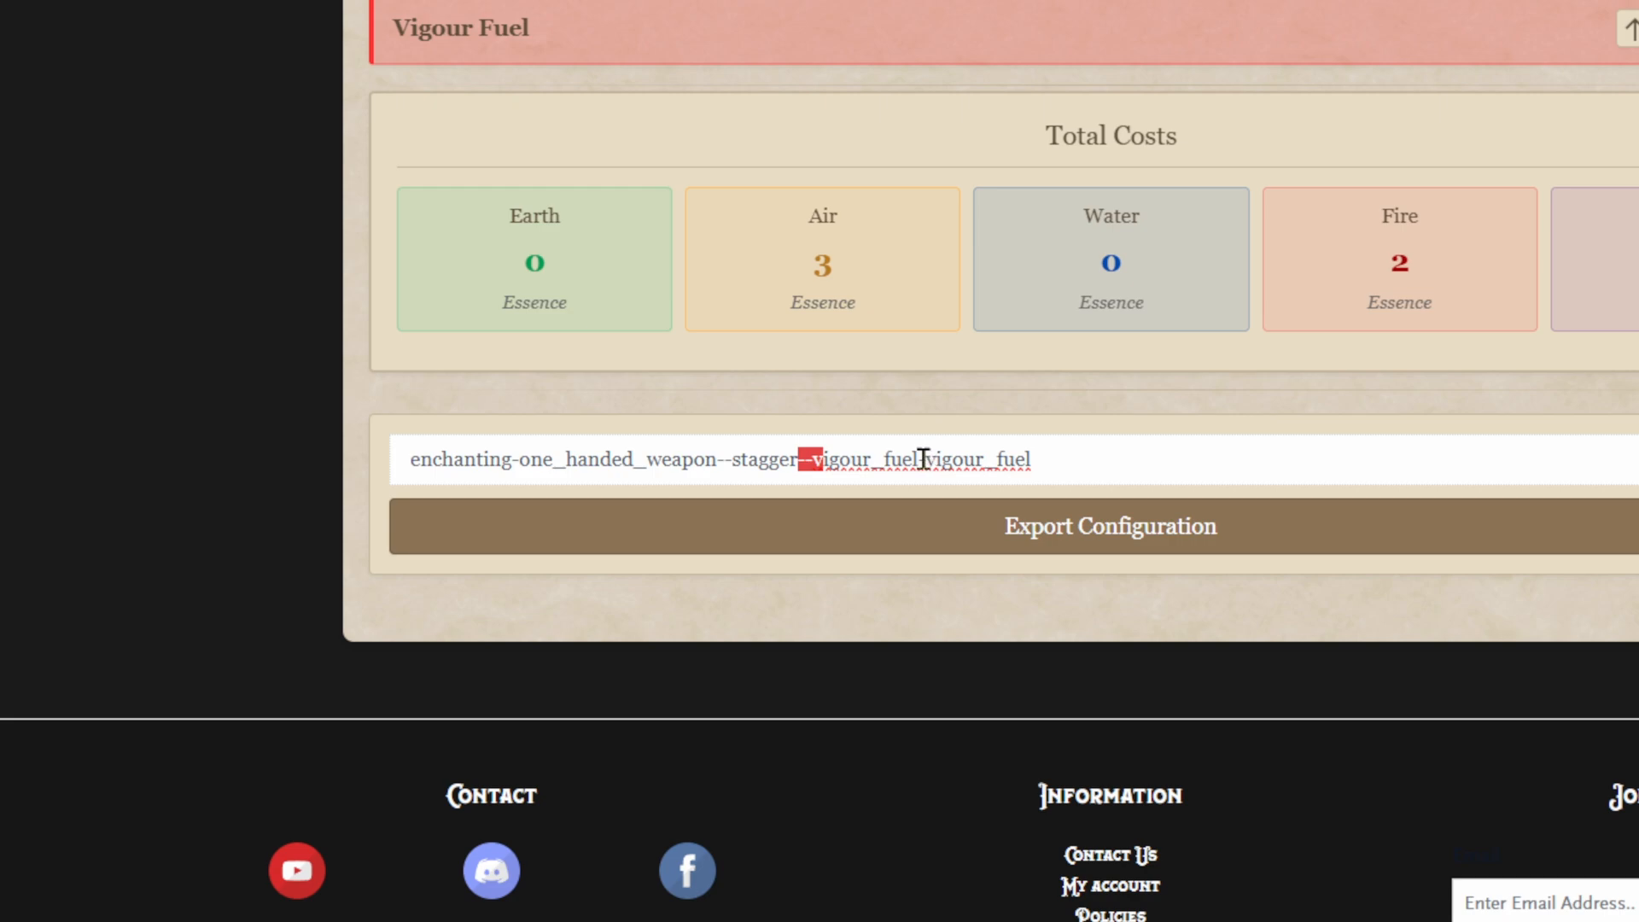
left_click_drag(924, 459, 919, 459)
left_click(1031, 467)
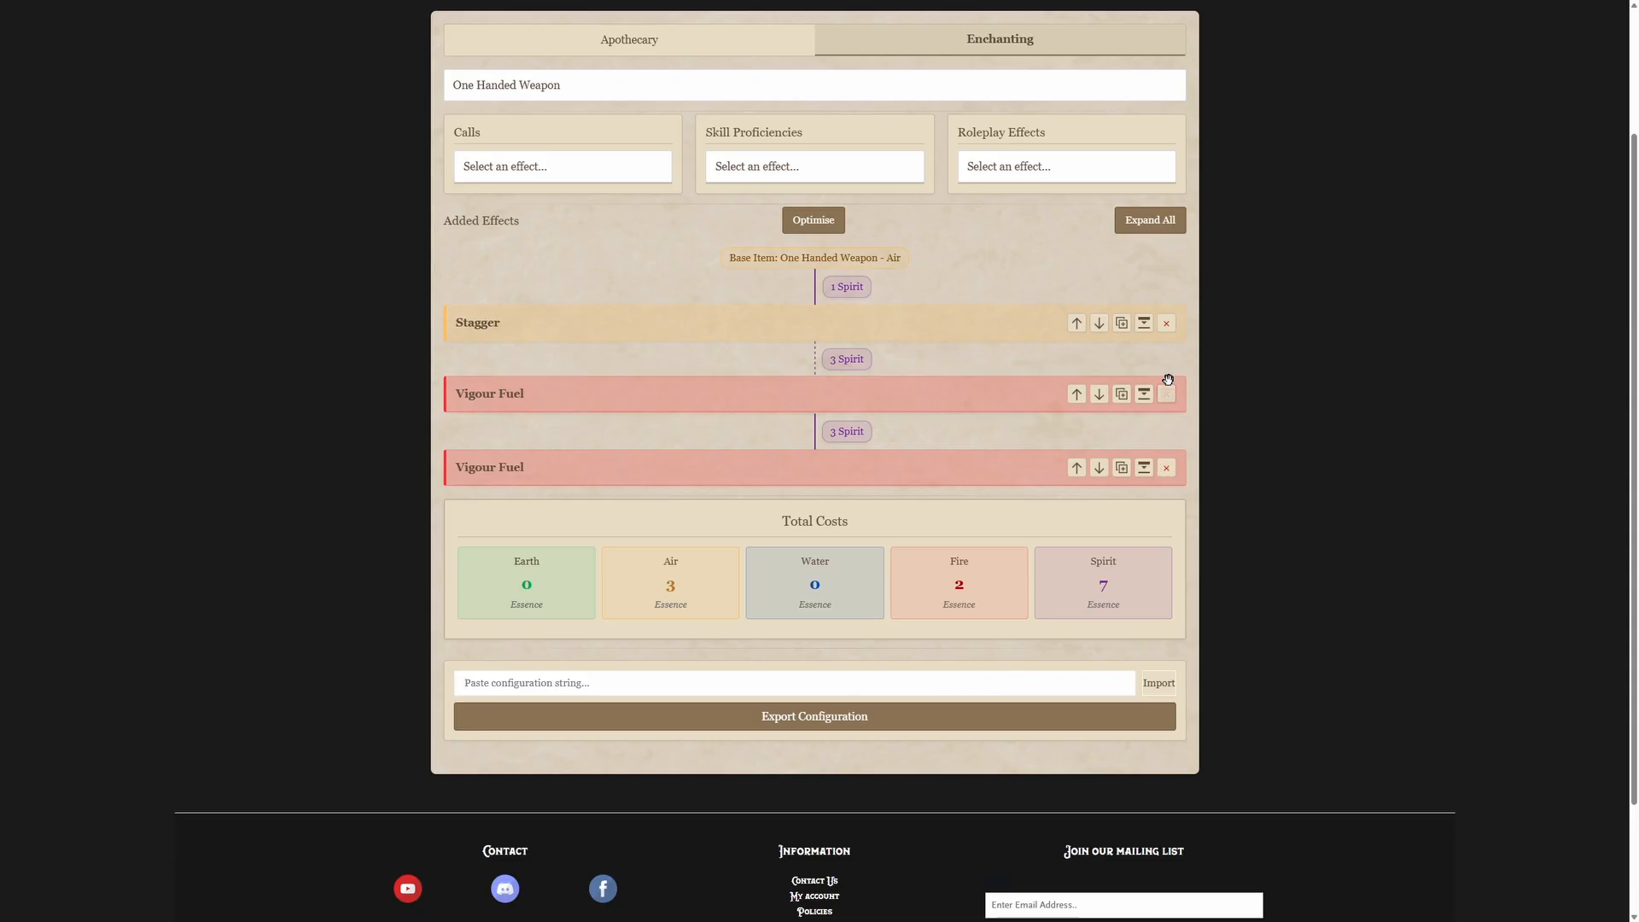
Step: Remove Stagger and both Vigour Fuel effects from the one handed weapon
left_click(1166, 322)
left_click(1166, 322)
left_click(1166, 322)
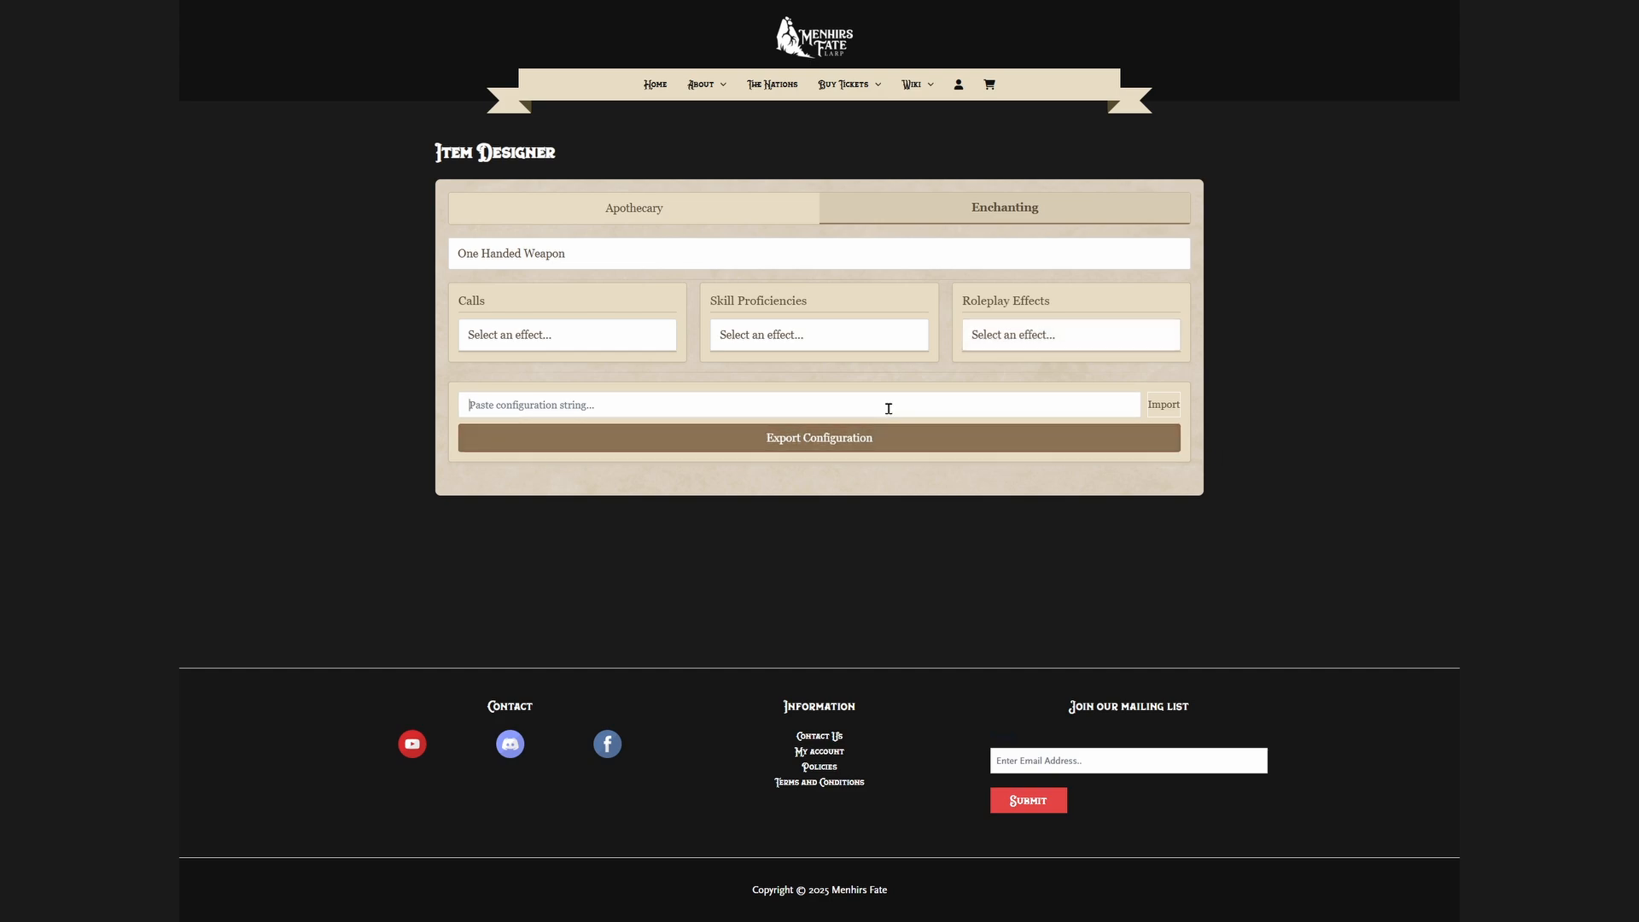
Step: Import the exported configuration string to restore the weapon's effects, and expand and collapse all effect details
left_click(542, 402)
key("ctrl+v")
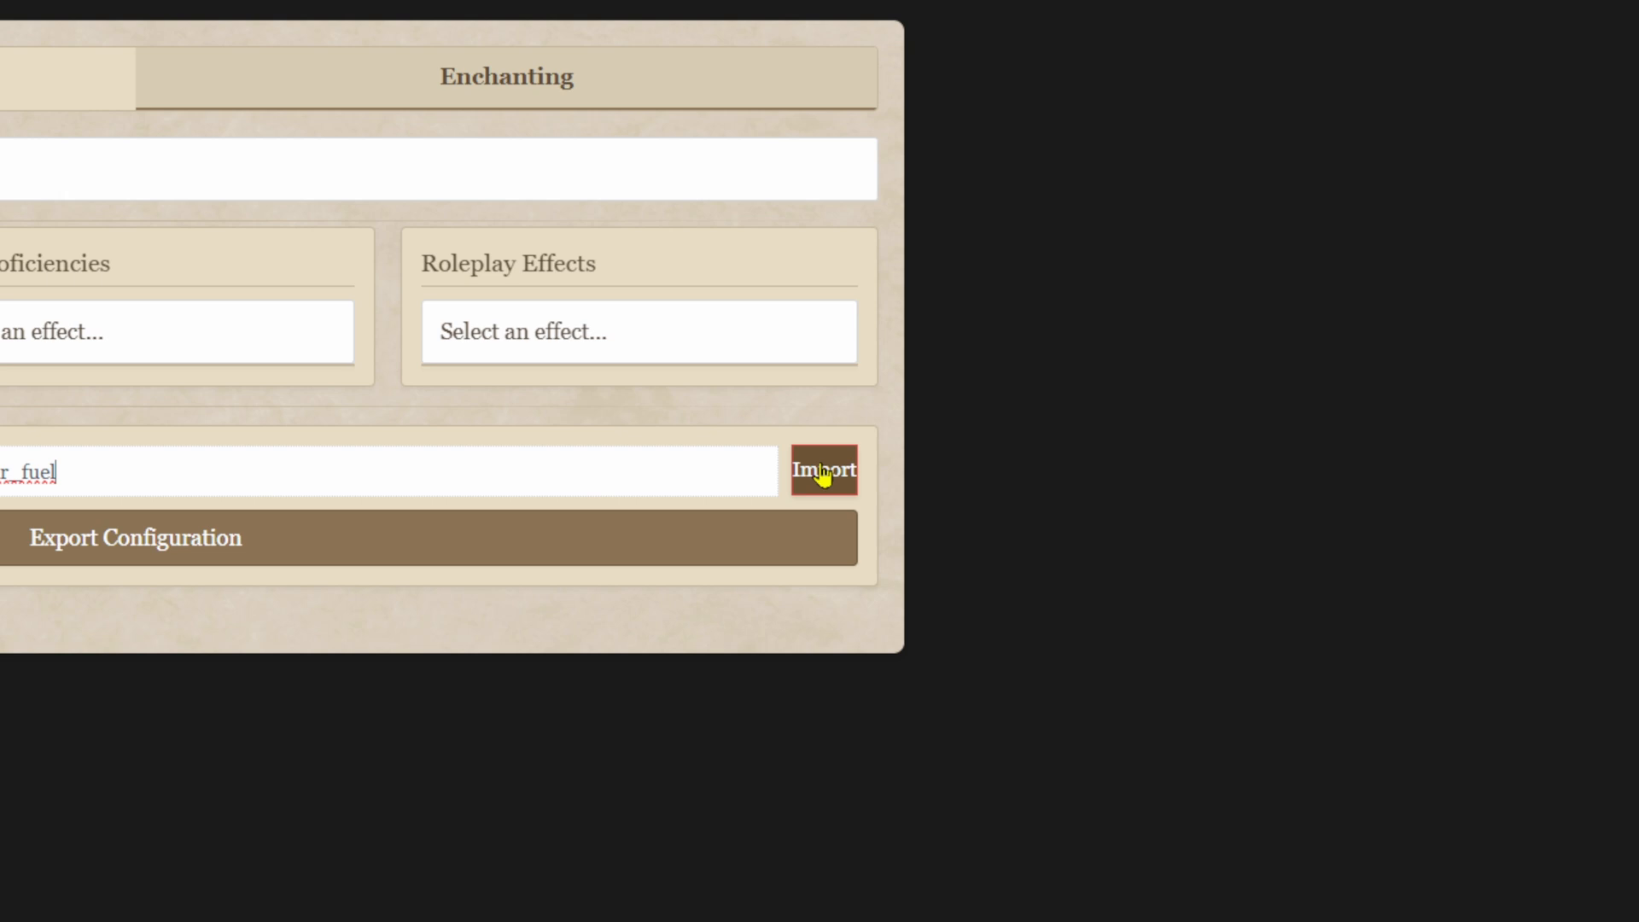
left_click(822, 474)
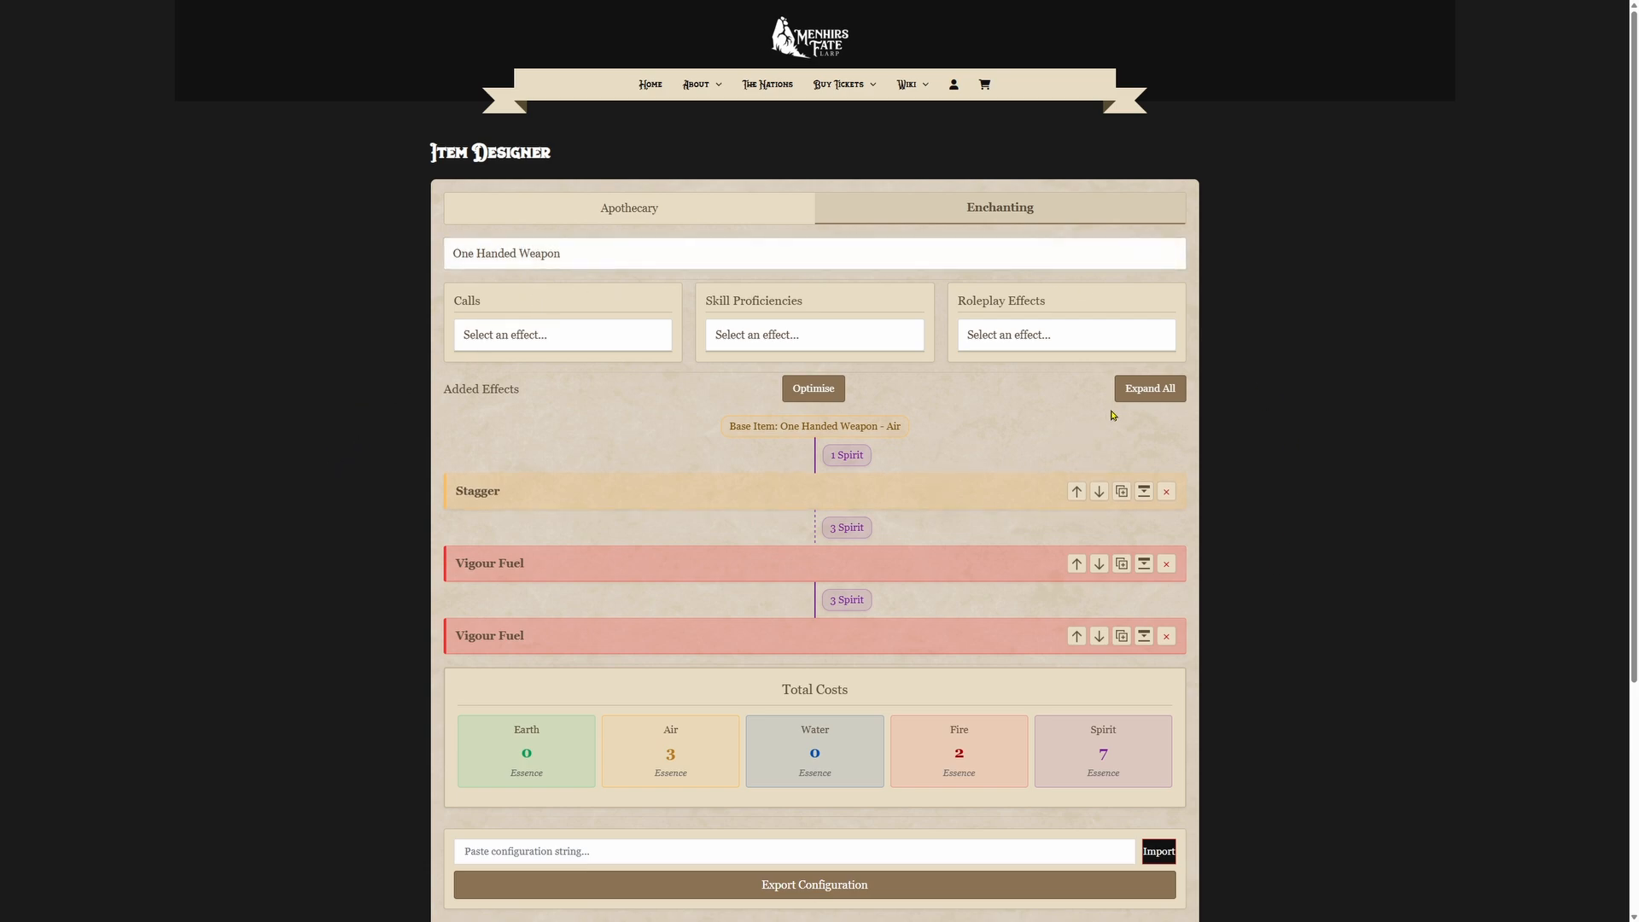
left_click(1144, 391)
left_click(1143, 391)
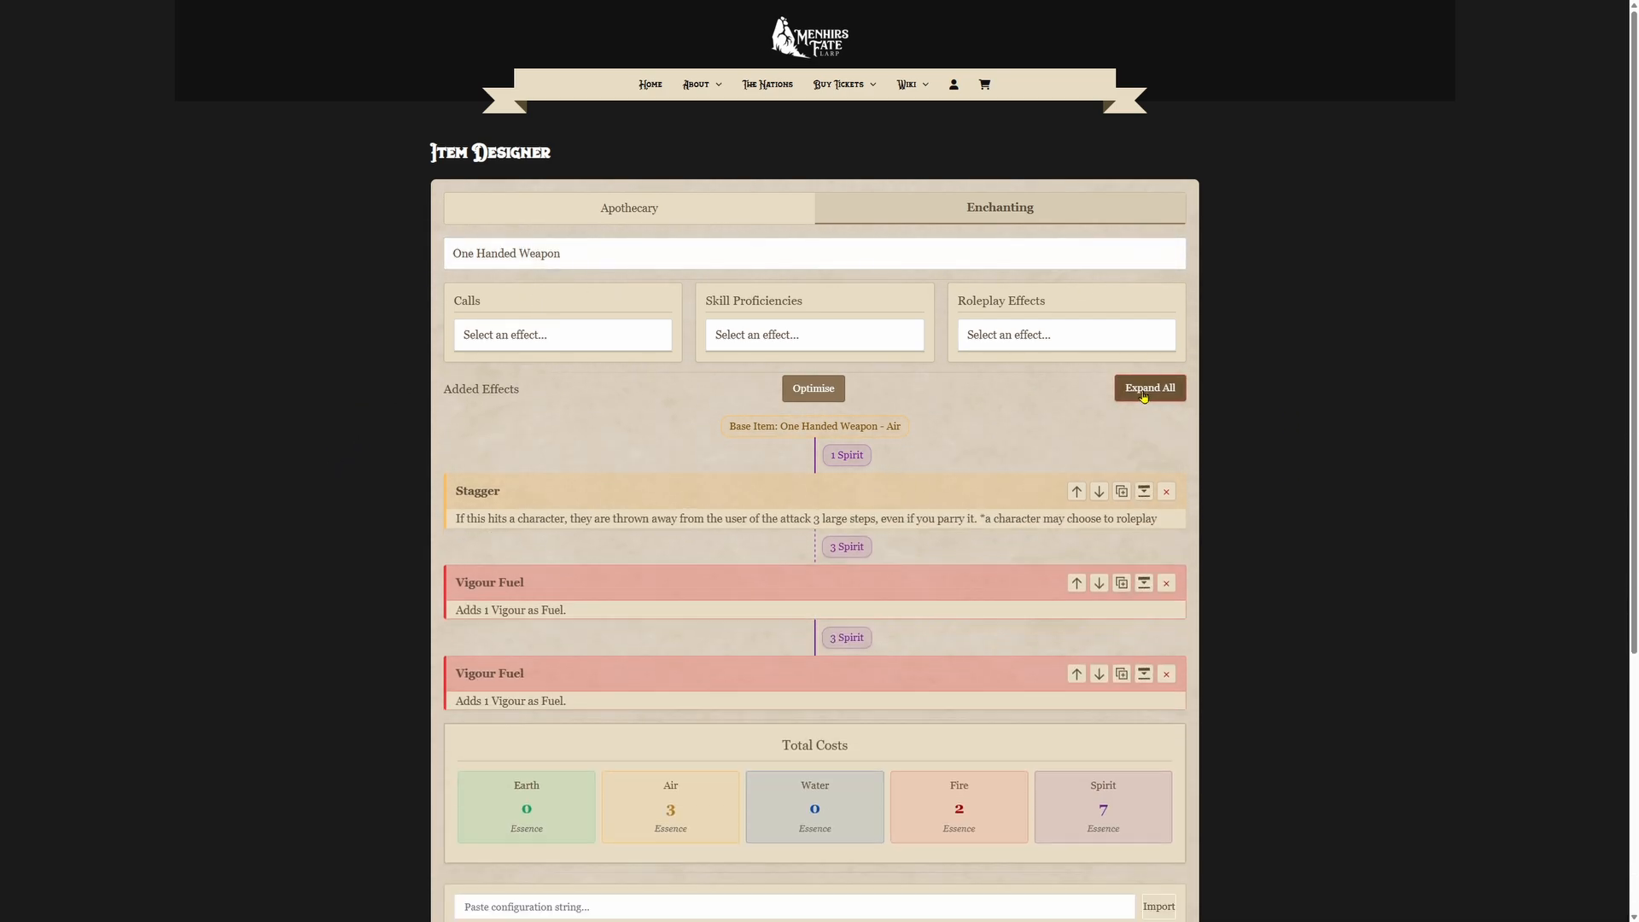